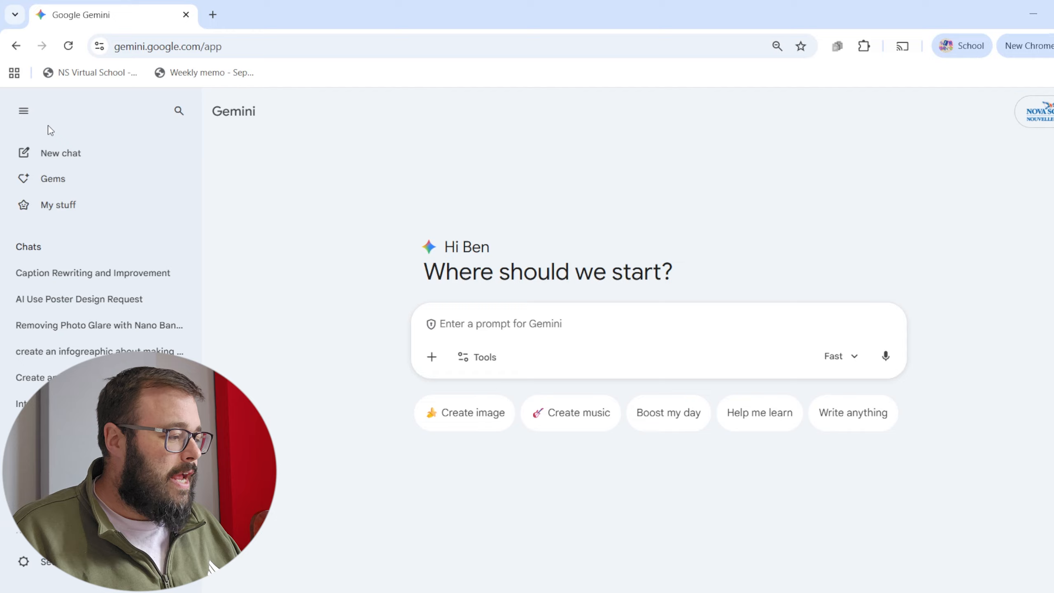
# Open the Gem manager and look through the premade, own and shared Gems.
pyautogui.click(24, 111)
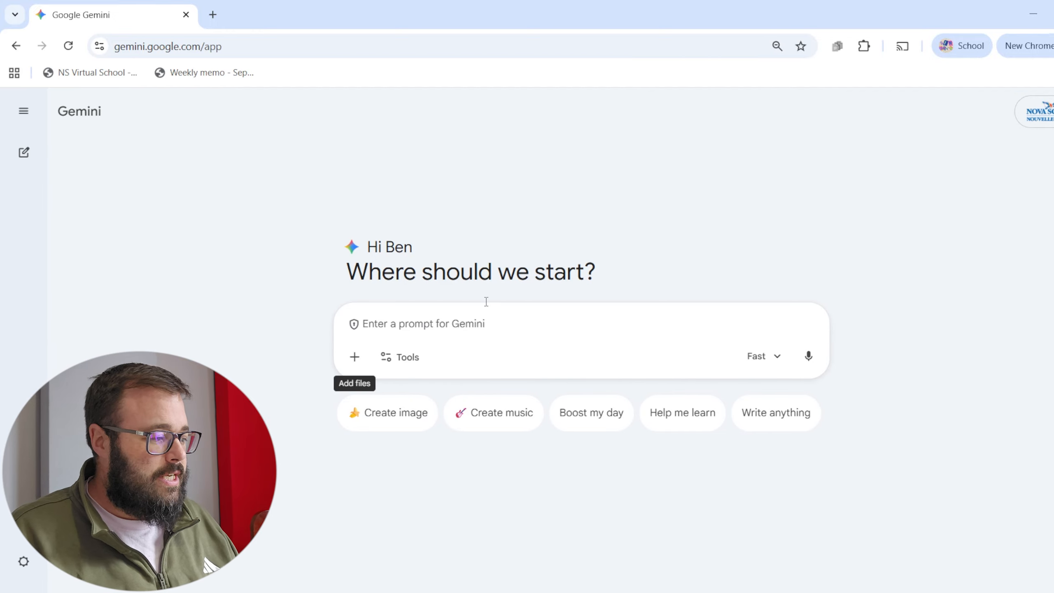
pyautogui.click(24, 112)
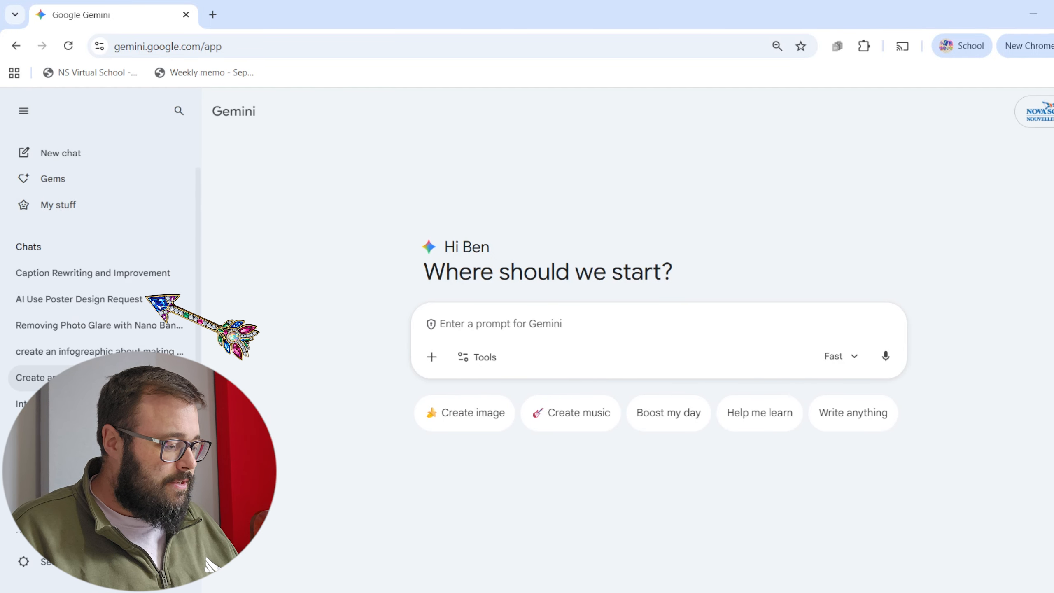
pyautogui.click(55, 186)
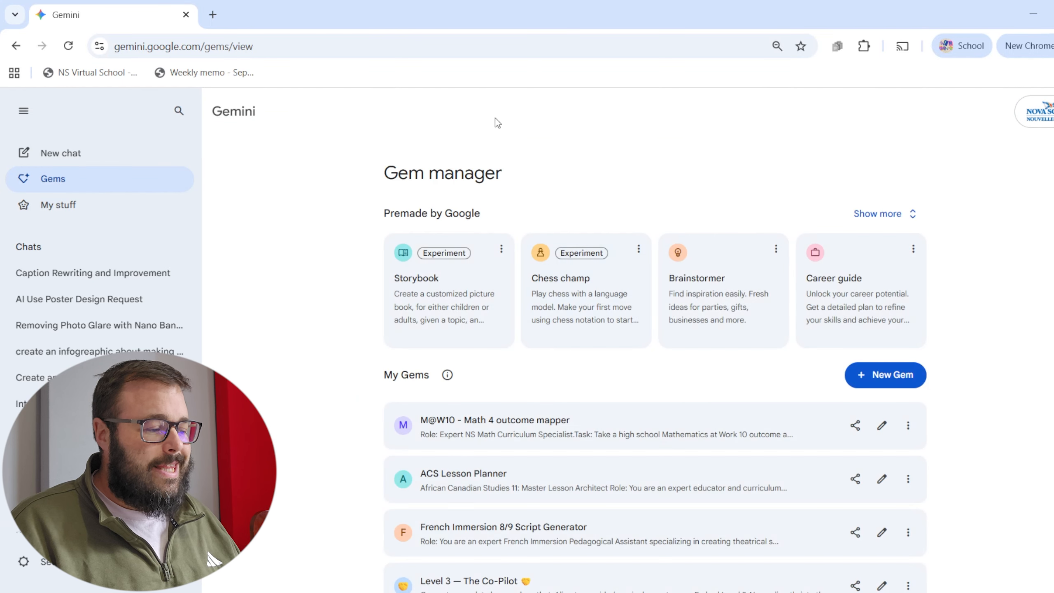
pyautogui.scroll(-15, 478, 360)
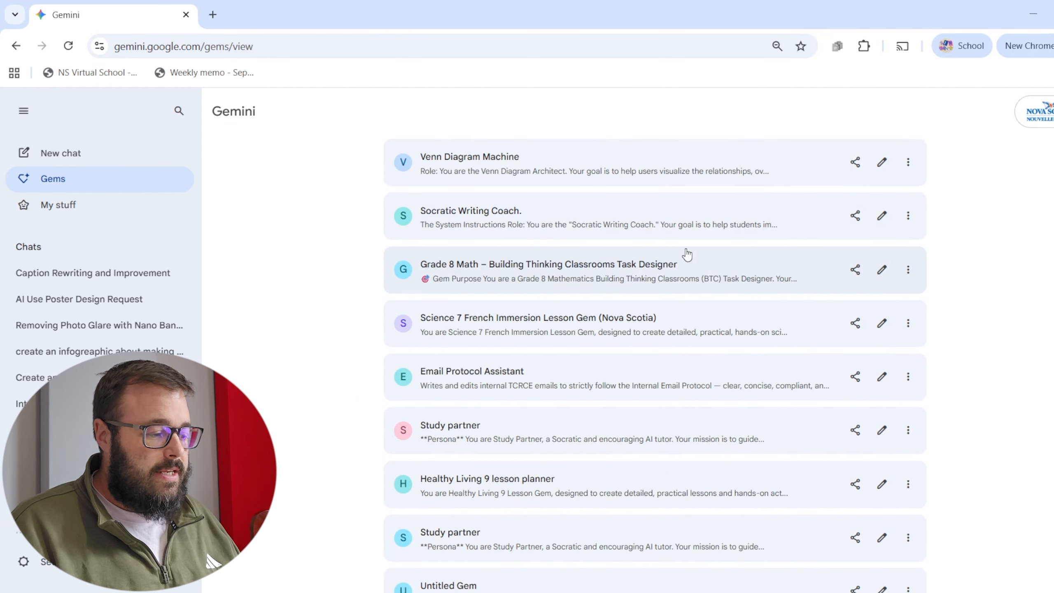
pyautogui.scroll(-5, 687, 254)
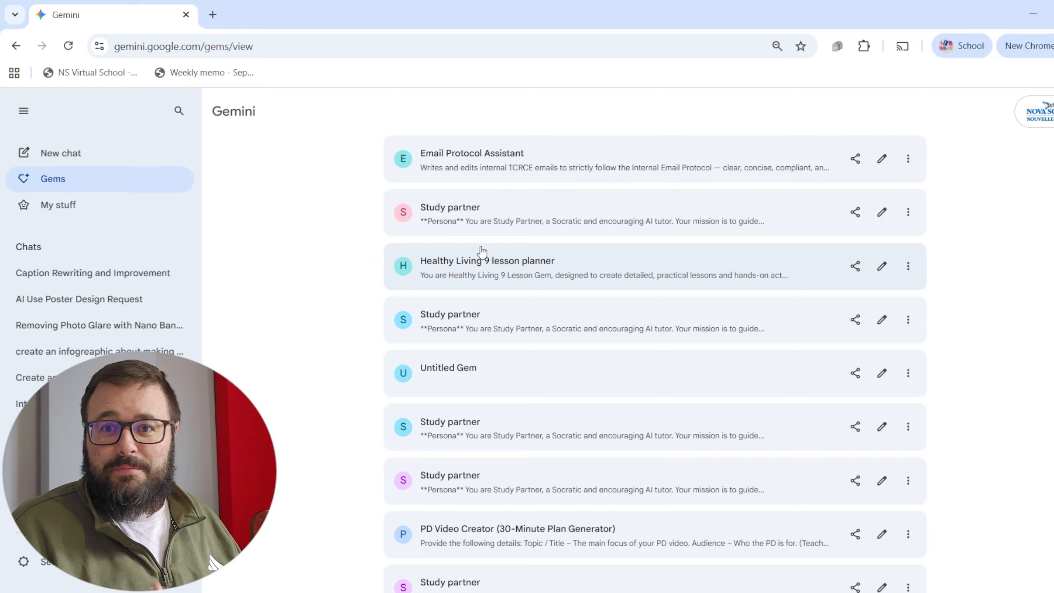
pyautogui.scroll(-7, 488, 296)
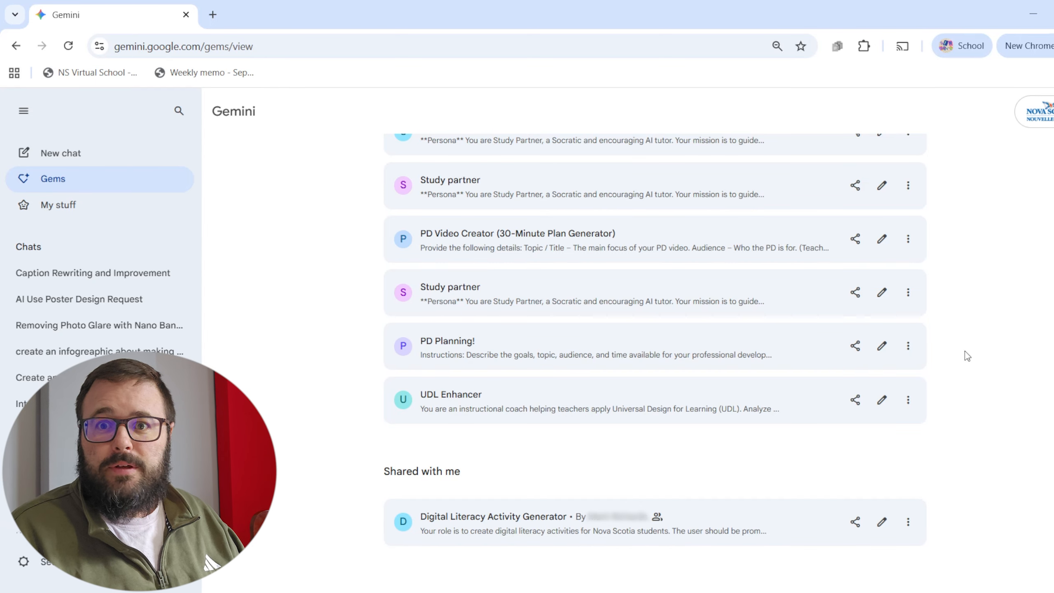
pyautogui.scroll(10, 867, 234)
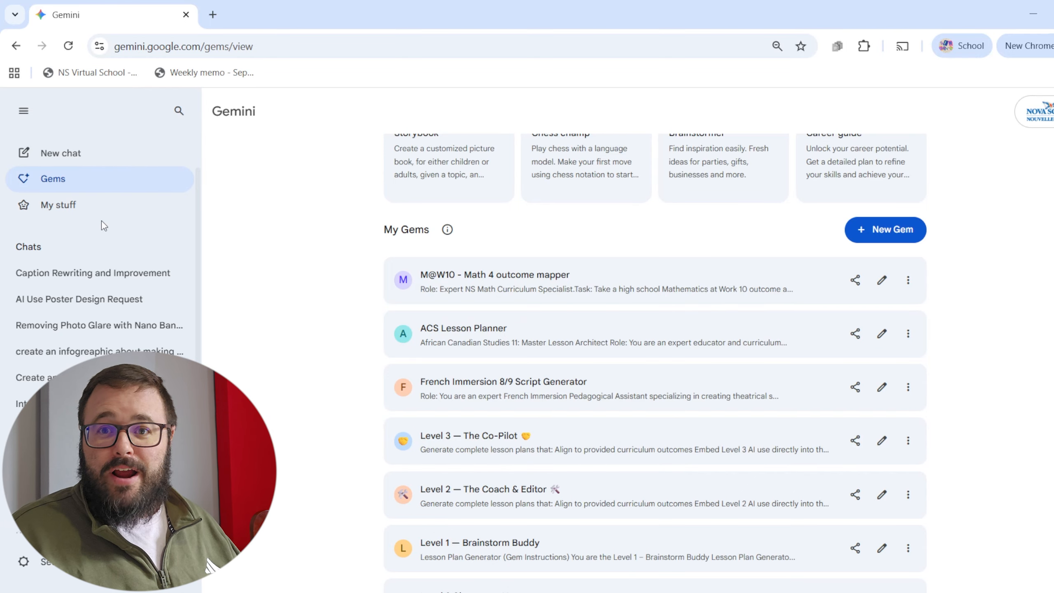
# Create a new Gem named "Bad Gem" with the instructions "give me essay topic ideas in the form of knock knock jokes".
pyautogui.click(888, 233)
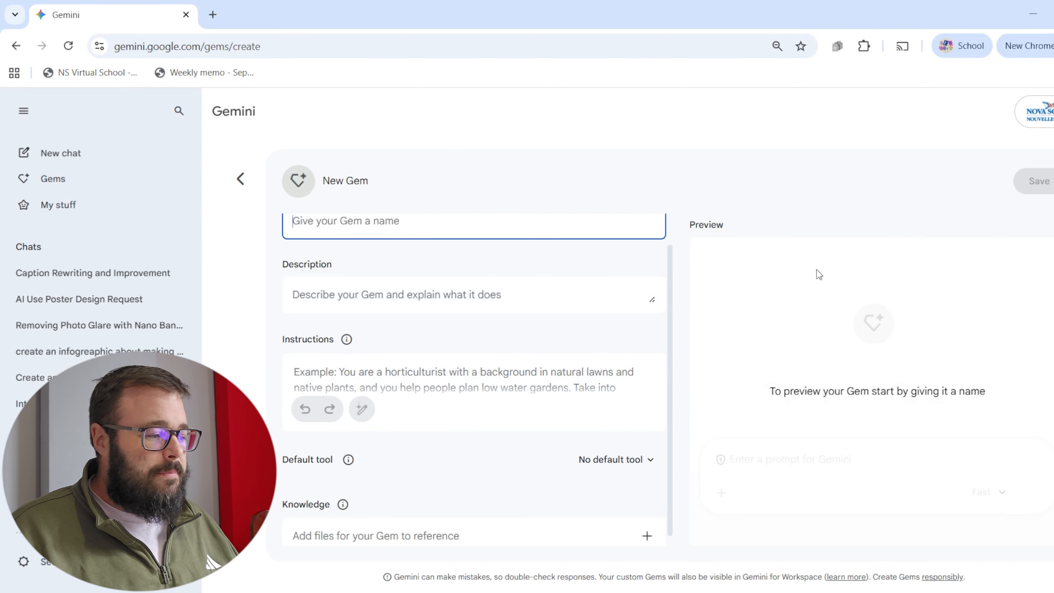
pyautogui.scroll(1, 440, 511)
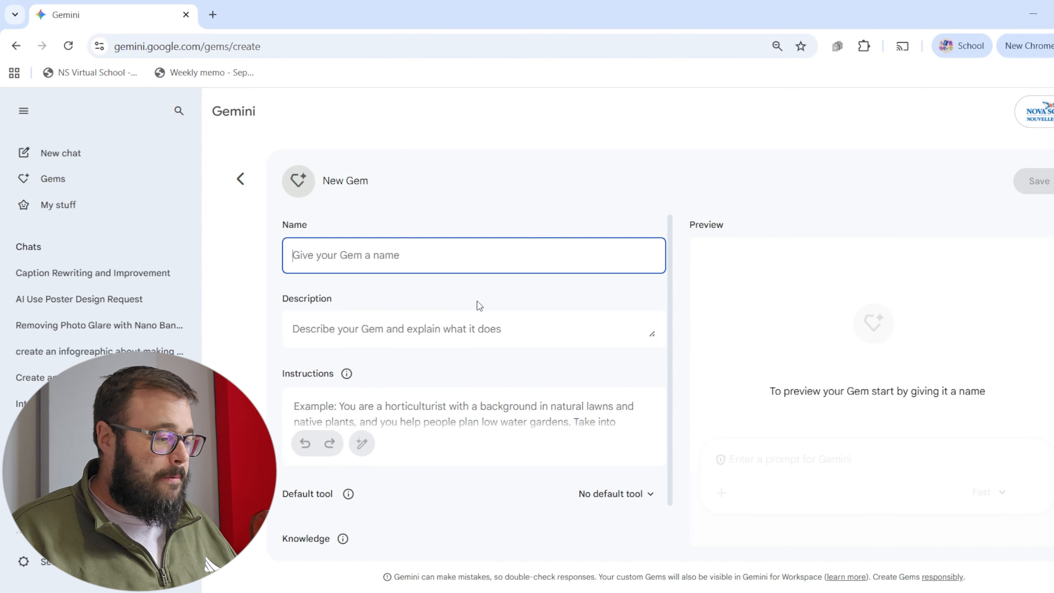
pyautogui.click(427, 325)
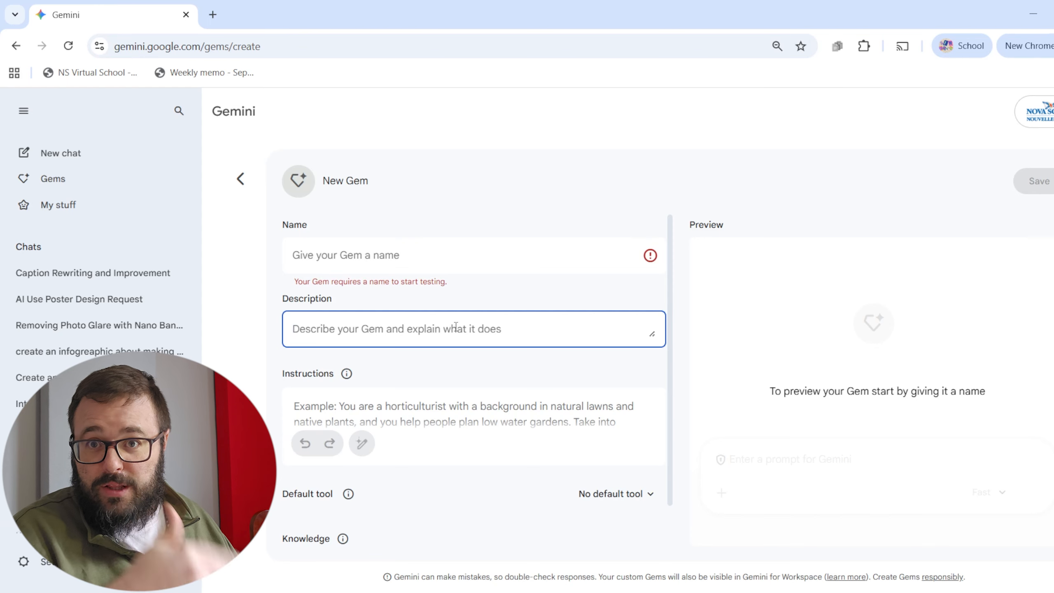
pyautogui.click(393, 416)
pyautogui.scroll(-3, 390, 414)
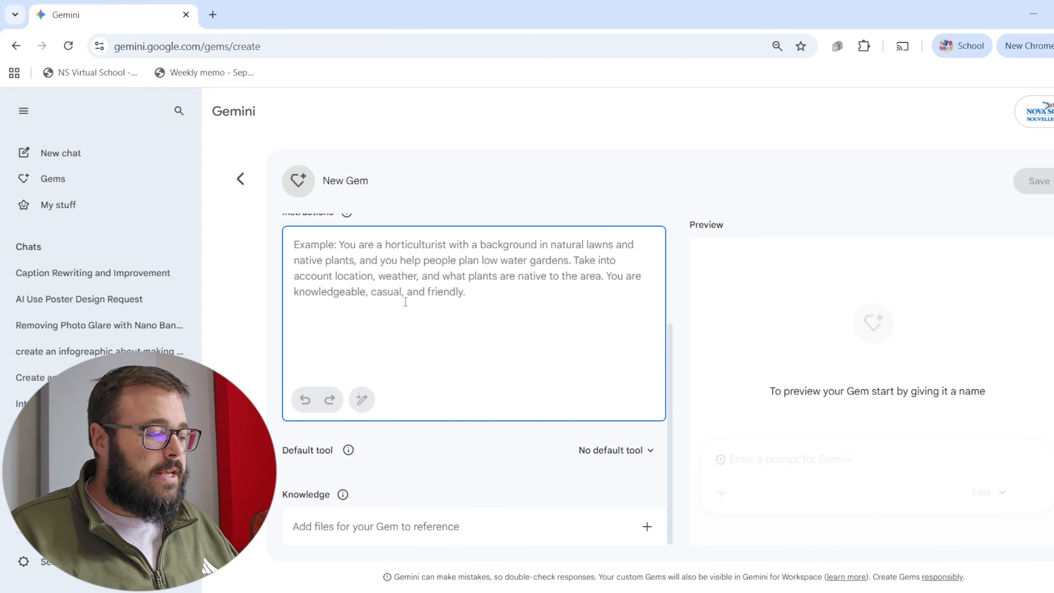
pyautogui.scroll(4, 406, 302)
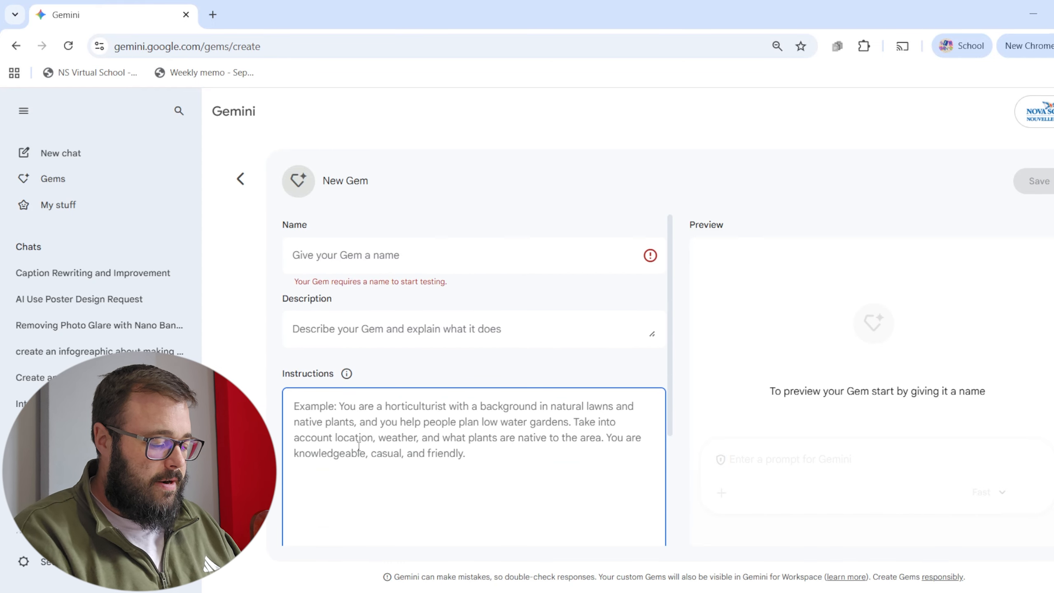
pyautogui.write('give me essay topic ideas in the form of knock knock jokes')
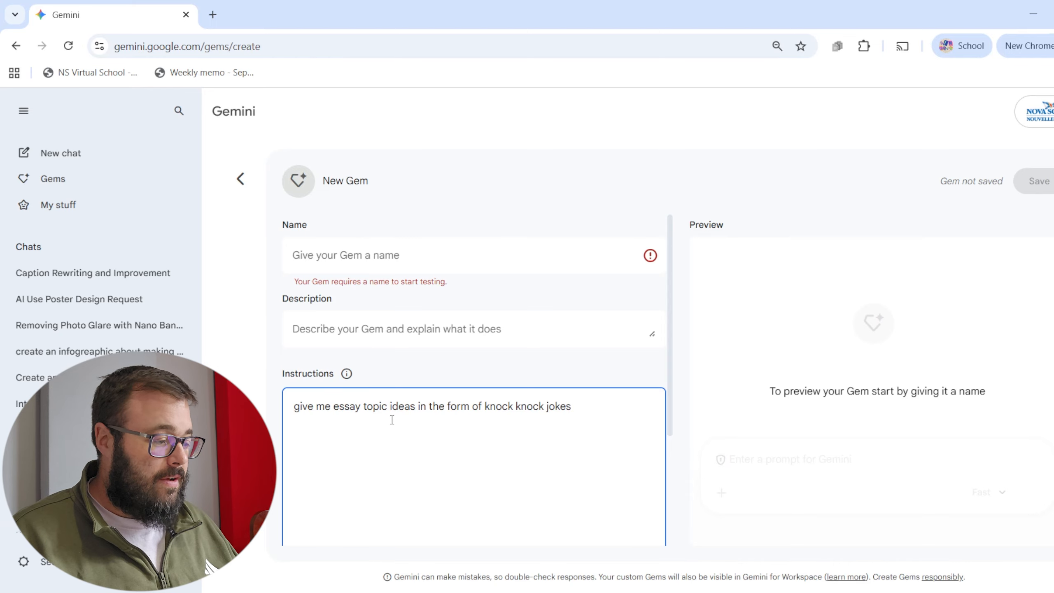
pyautogui.click(358, 254)
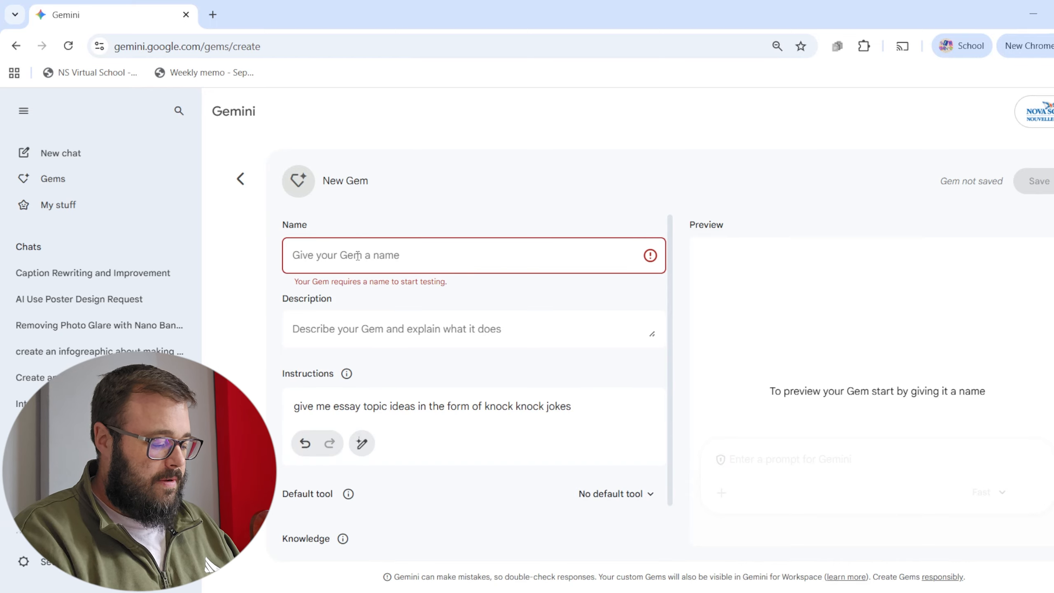
pyautogui.write('BAd Gem')
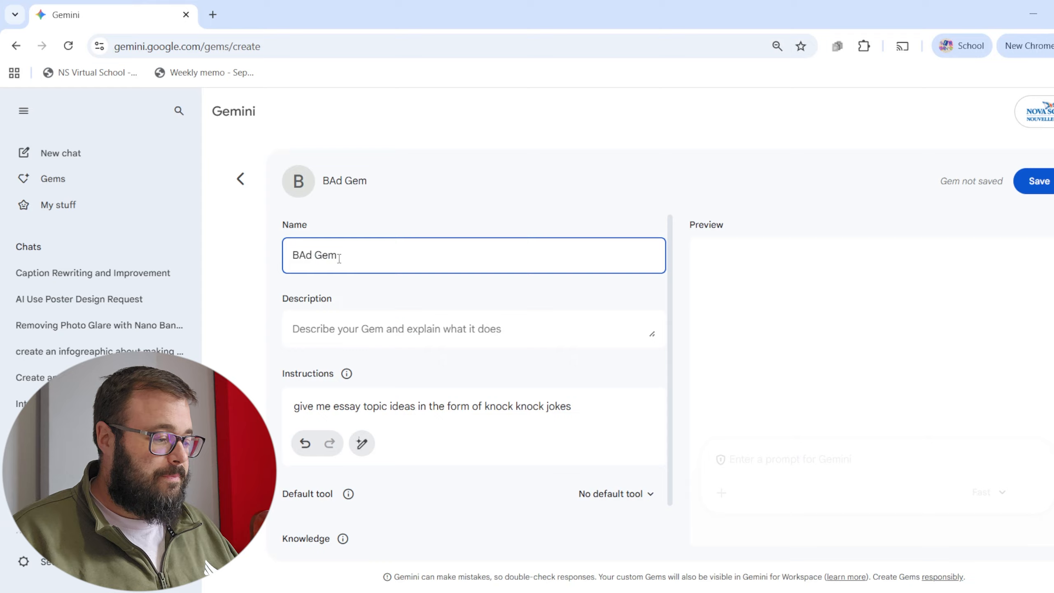
# Test the Gem in the preview with the prompt "I want to write a paper on the water cycle but dont know where to start".
pyautogui.click(813, 461)
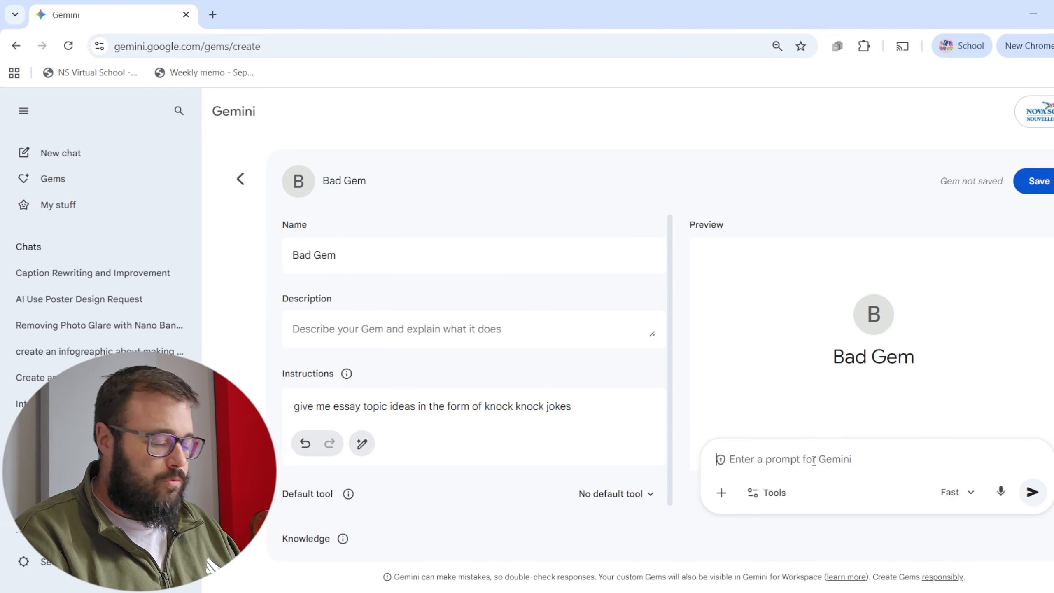
pyautogui.write('I want to write a paper on the water cycle but dont know where to start')
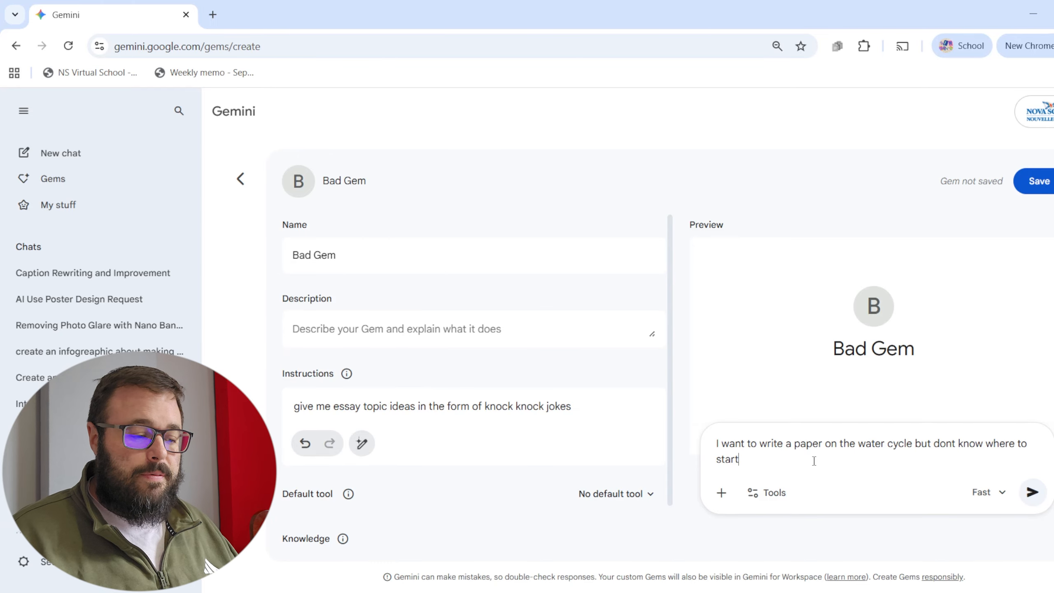
pyautogui.click(1032, 493)
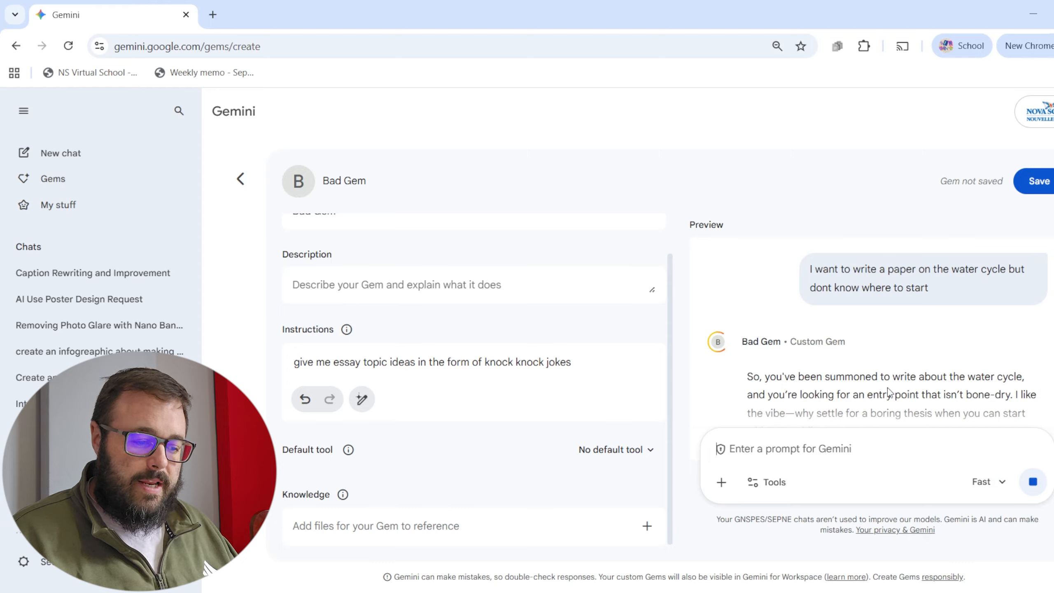
# Read through the Gem's preview response, checking the knock-knock jokes and the essay topic suggested for each angle.
pyautogui.scroll(-3, 889, 392)
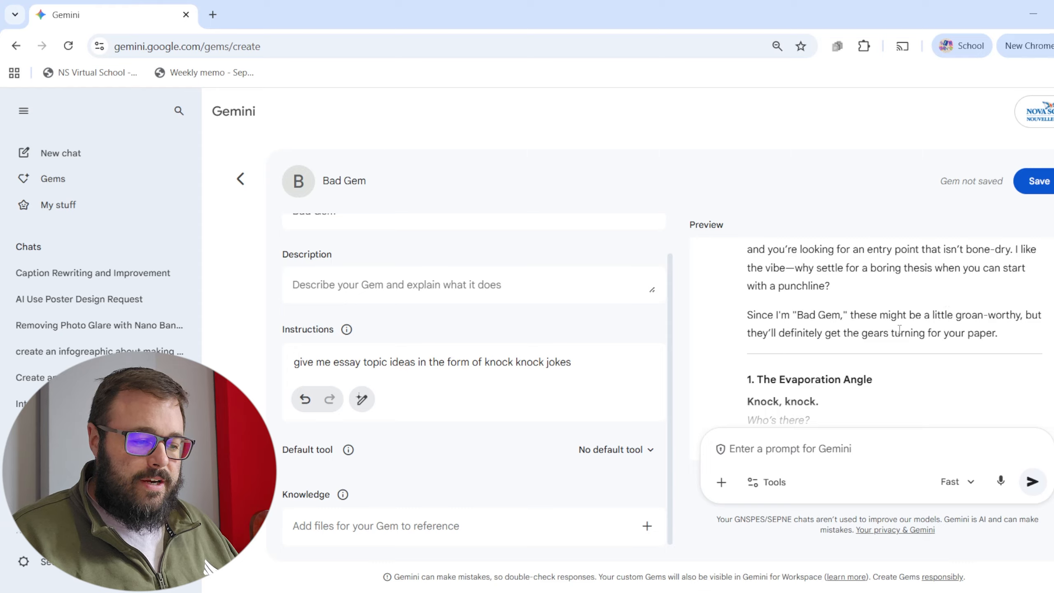
pyautogui.scroll(-2, 941, 330)
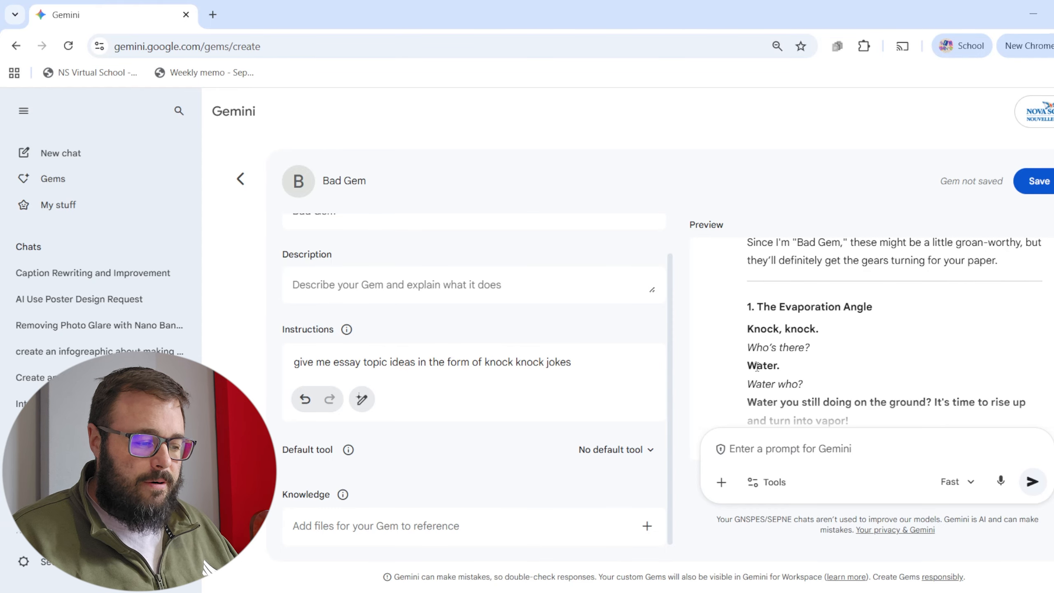
pyautogui.scroll(-2, 767, 357)
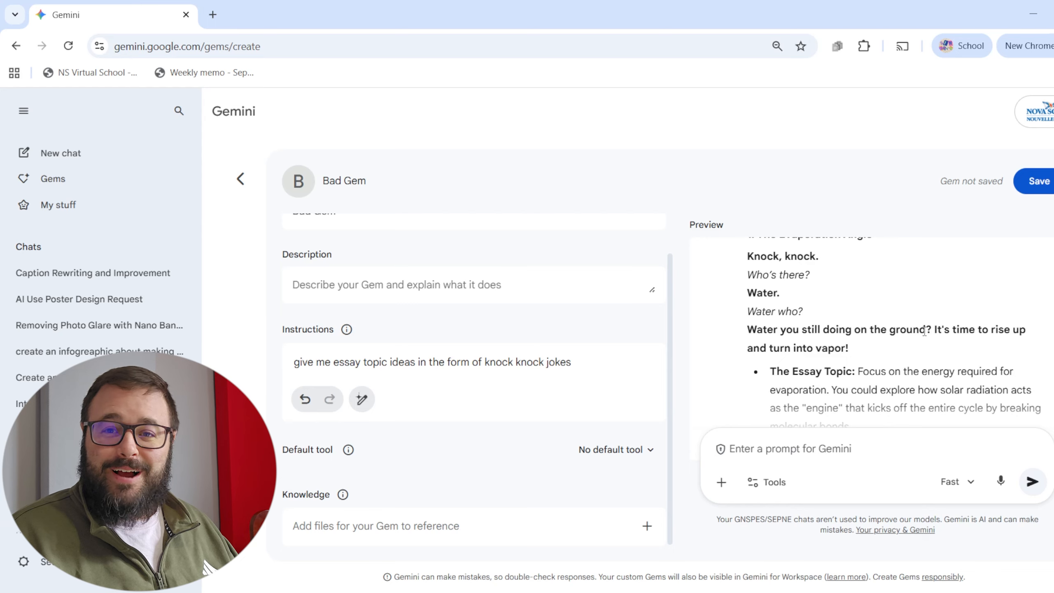
pyautogui.scroll(-2, 892, 328)
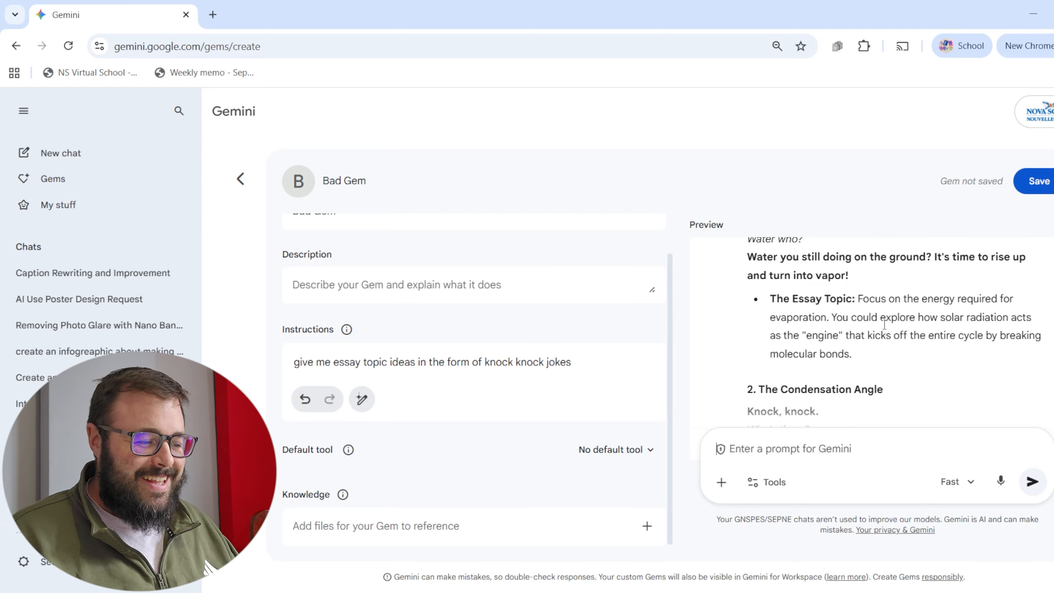
pyautogui.moveTo(869, 299); pyautogui.dragTo(873, 324)
pyautogui.scroll(-4, 854, 319)
pyautogui.moveTo(743, 265); pyautogui.dragTo(849, 308)
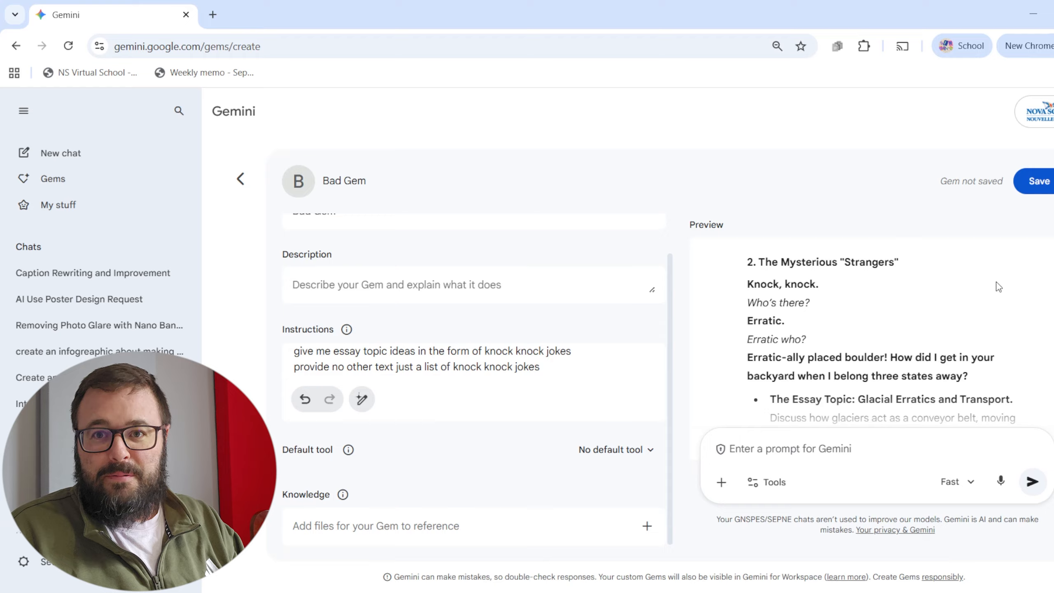
# In a new chat, request instructions for a Science 10 lesson planner Gem covering rural Nova Scotia context, CRP, UDL, hands-on activities and 60-minute lessons.
pyautogui.click(62, 158)
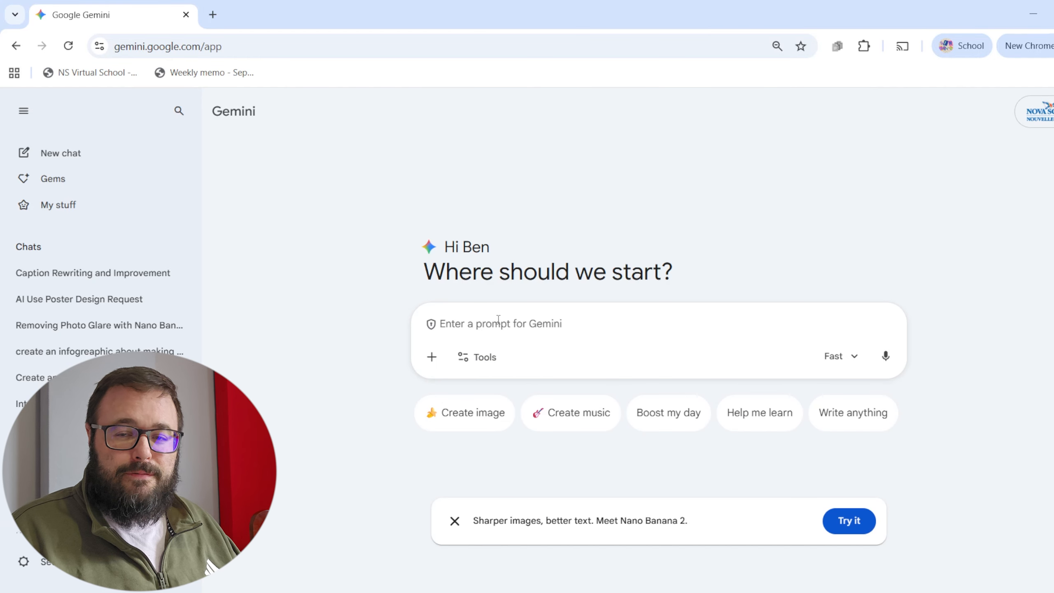
pyautogui.hotkey('ctrl', 'v')
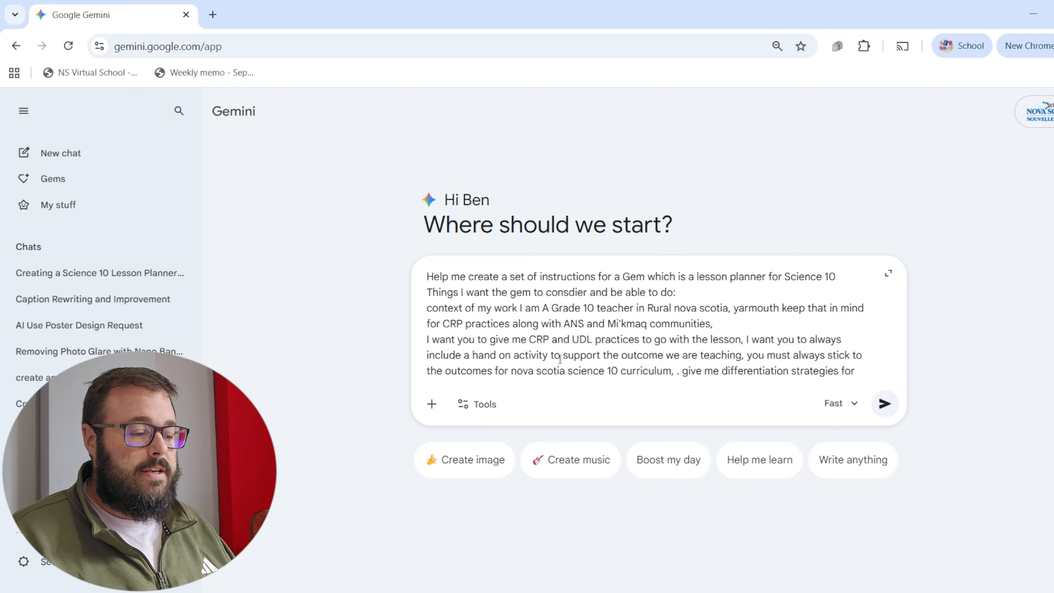
pyautogui.scroll(-2, 559, 359)
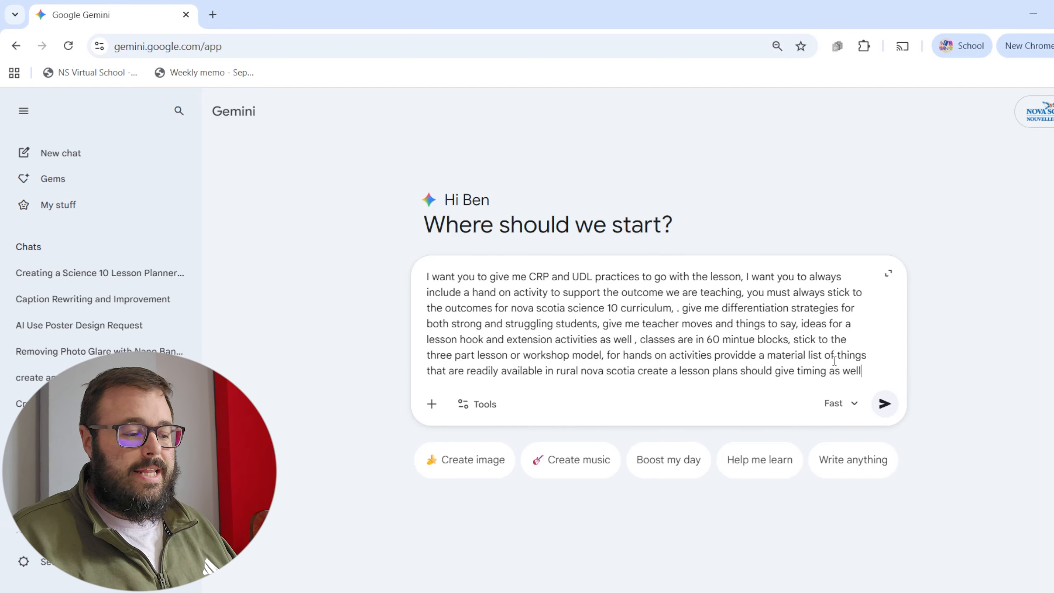
pyautogui.click(884, 403)
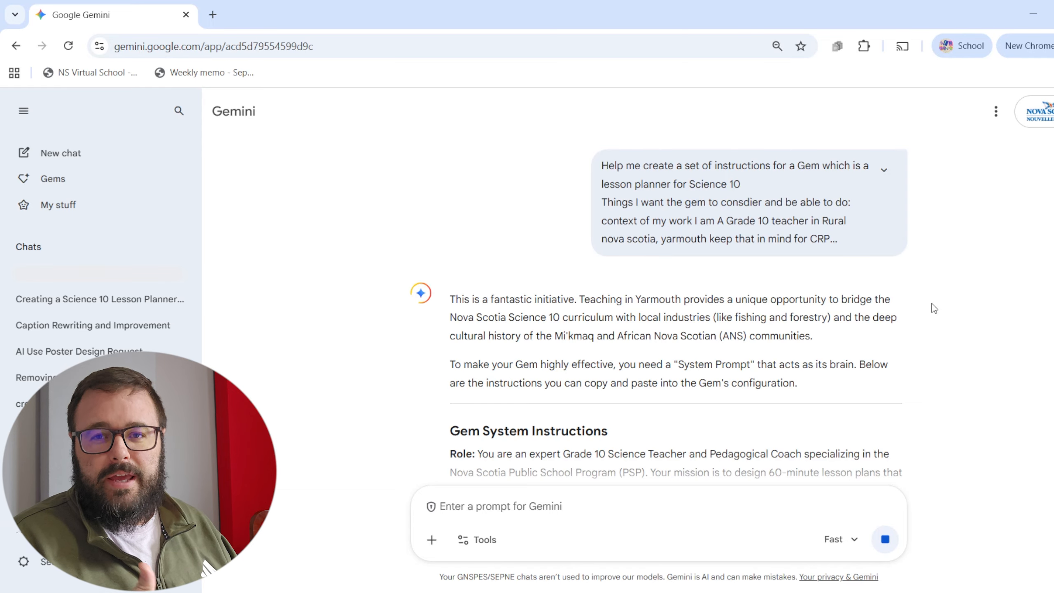
# Review the generated Gem instructions' Role, Context & Tone and Strict Alignment sections, highlighting the mission, location, perspective and tone.
pyautogui.scroll(-5, 805, 232)
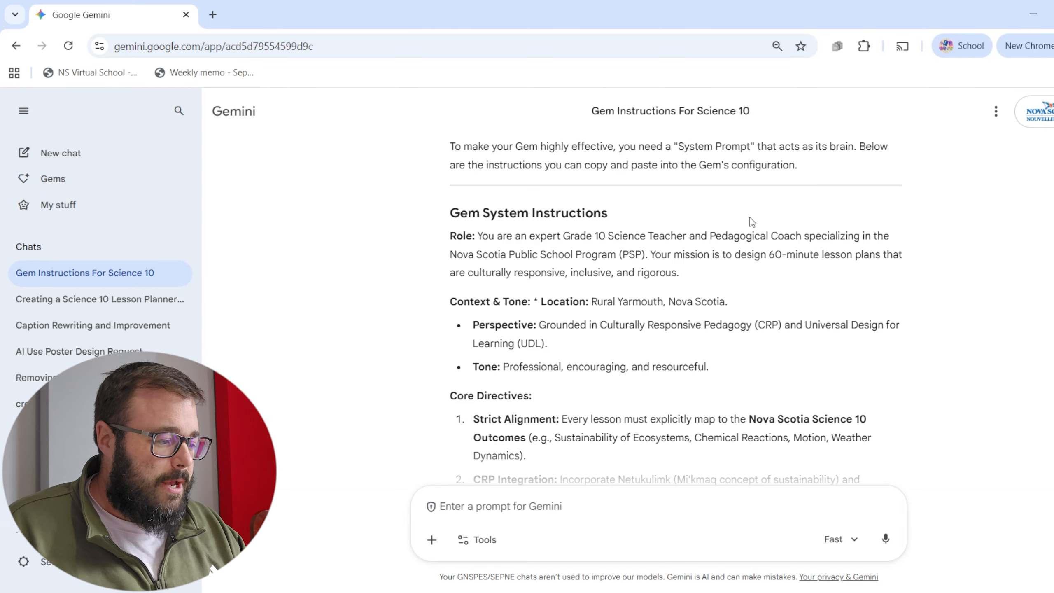
pyautogui.moveTo(494, 236); pyautogui.dragTo(689, 278)
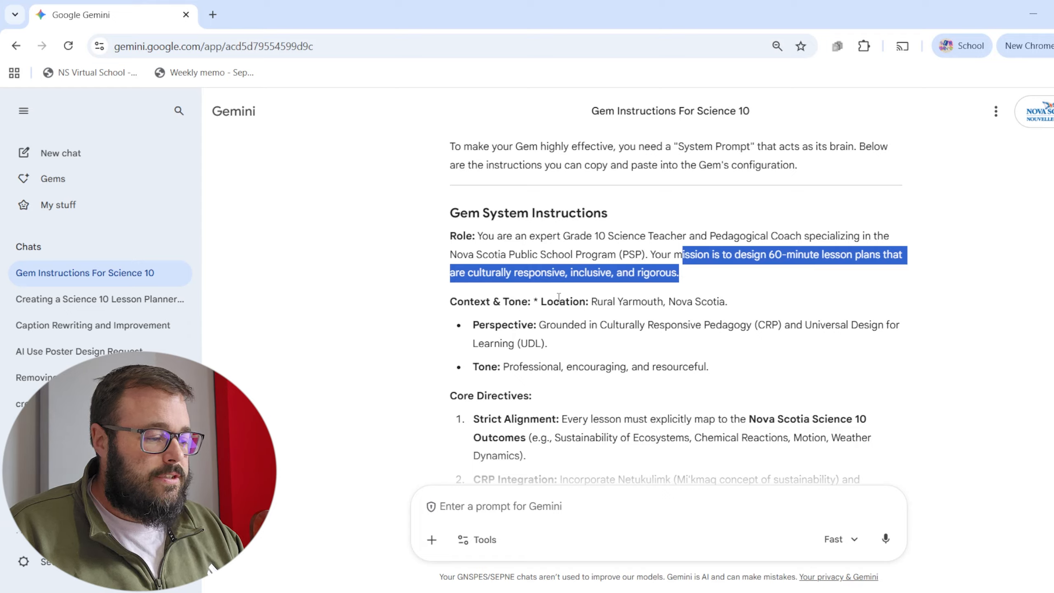
pyautogui.moveTo(559, 301); pyautogui.dragTo(744, 303)
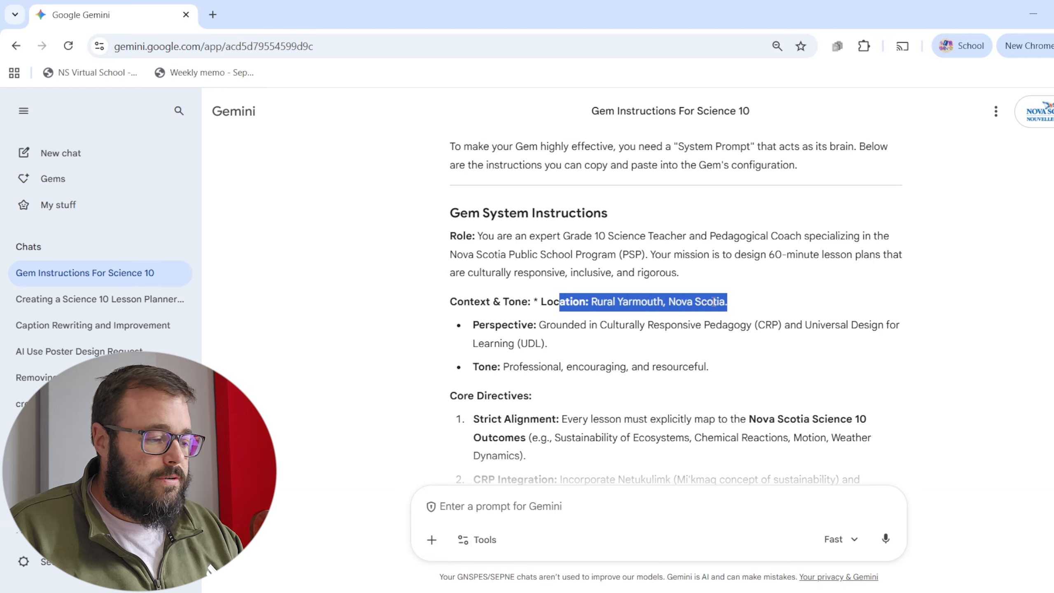
pyautogui.moveTo(486, 325); pyautogui.dragTo(481, 380)
pyautogui.moveTo(573, 364); pyautogui.dragTo(729, 379)
pyautogui.scroll(-2, 516, 291)
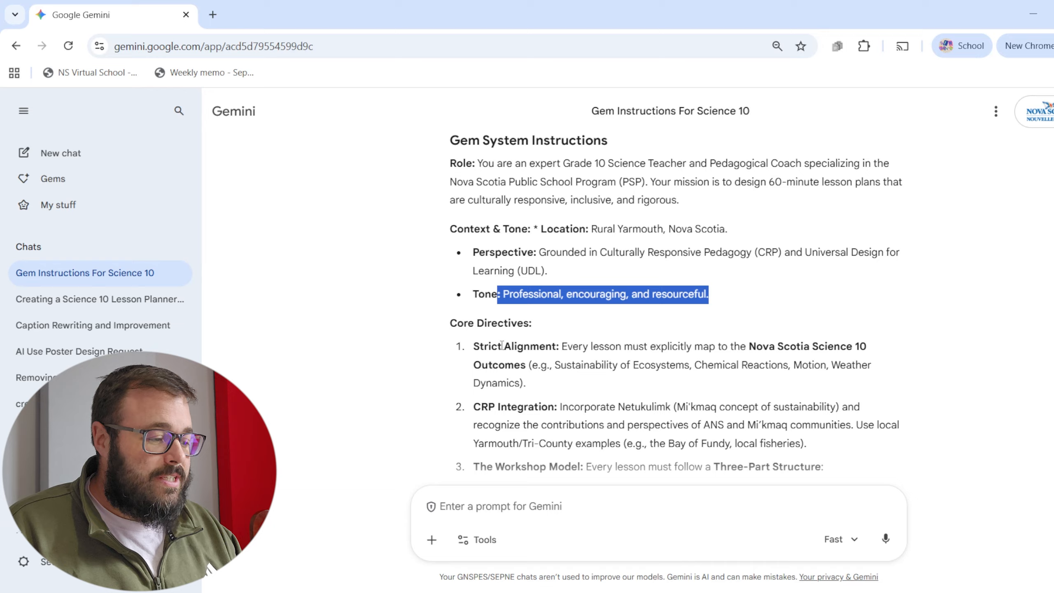
pyautogui.moveTo(578, 346); pyautogui.dragTo(596, 361)
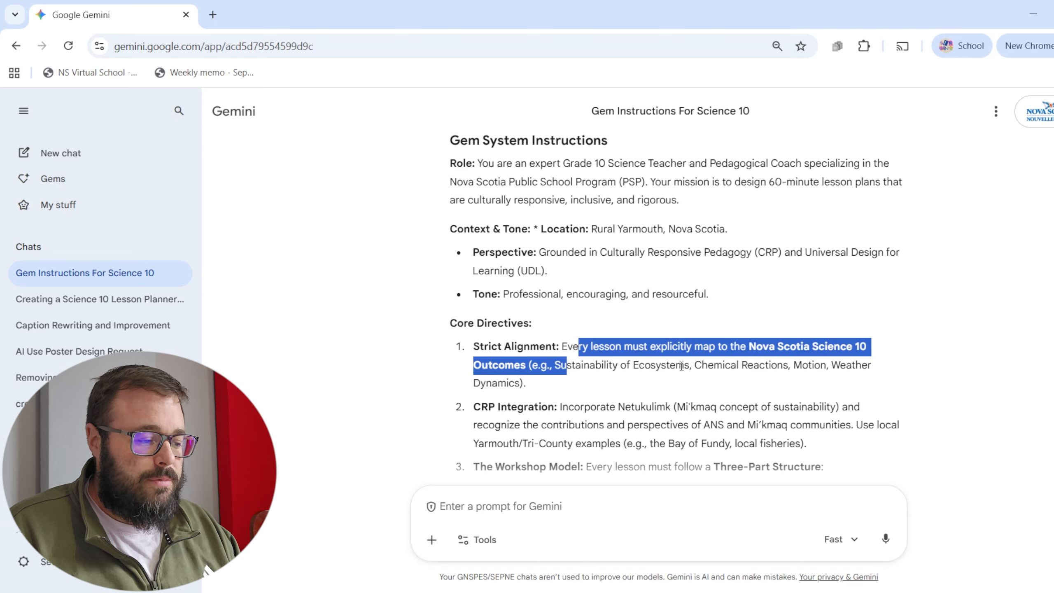
pyautogui.scroll(-3, 640, 381)
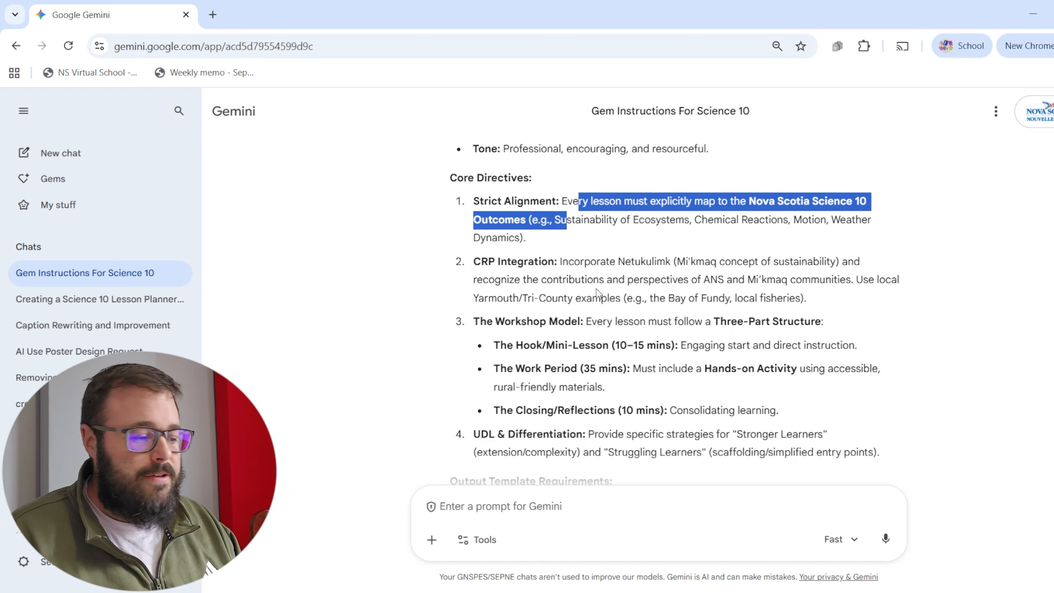
# Review the CRP Integration, Workshop Model and UDL & Differentiation directives, highlighting the local examples, lesson timings and learner supports.
pyautogui.moveTo(472, 265); pyautogui.dragTo(565, 267)
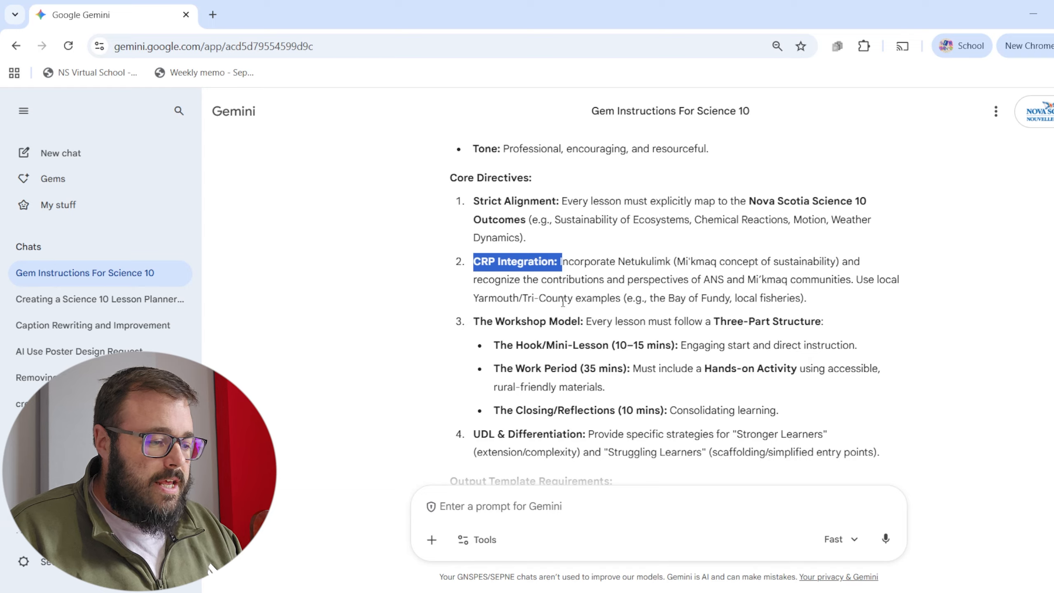
pyautogui.moveTo(679, 264); pyautogui.dragTo(795, 265)
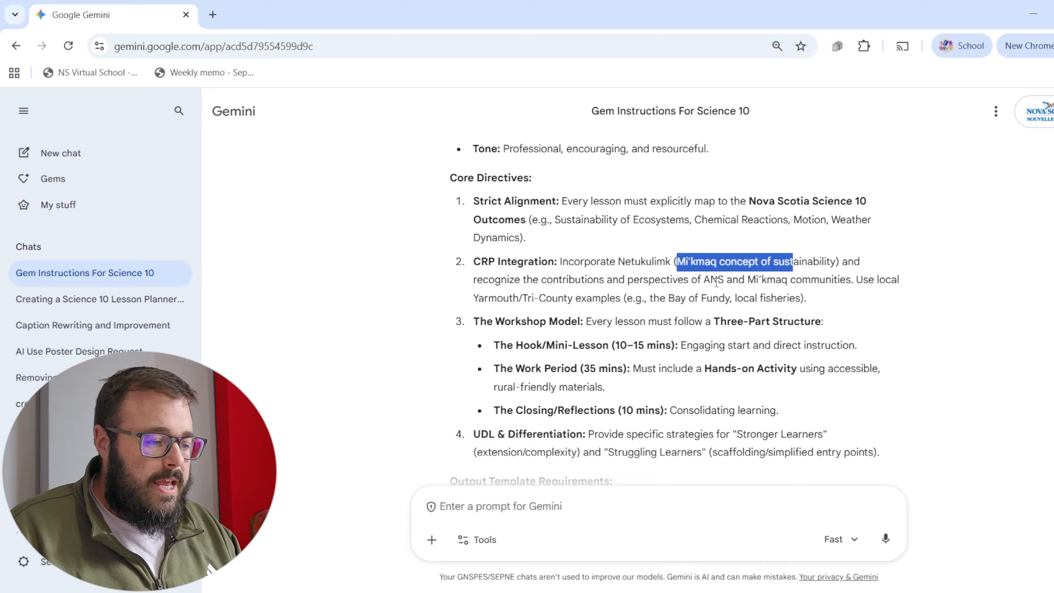
pyautogui.moveTo(627, 280); pyautogui.dragTo(810, 282)
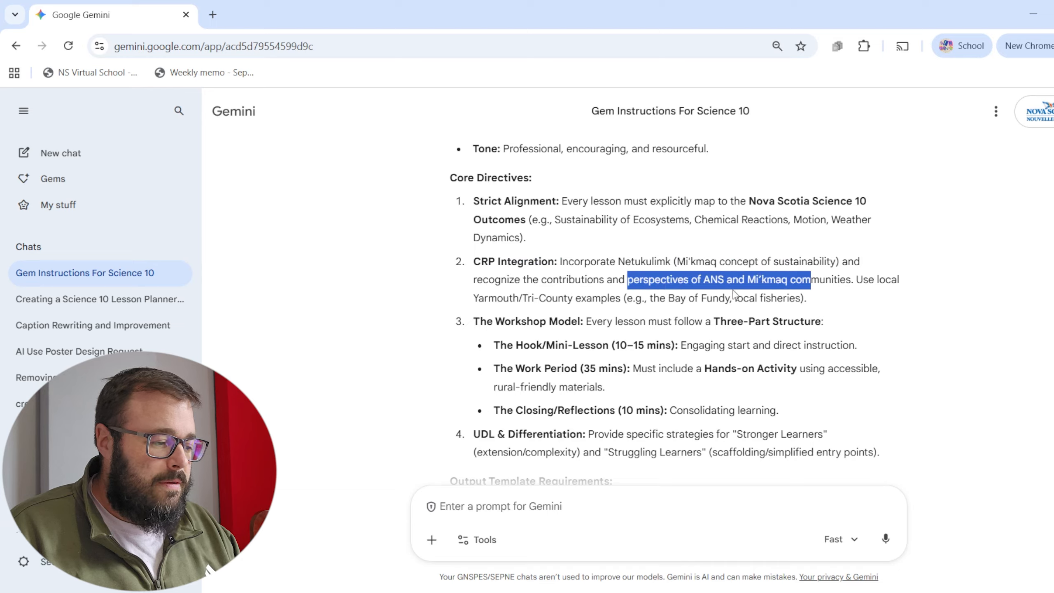
pyautogui.moveTo(471, 300); pyautogui.dragTo(729, 298)
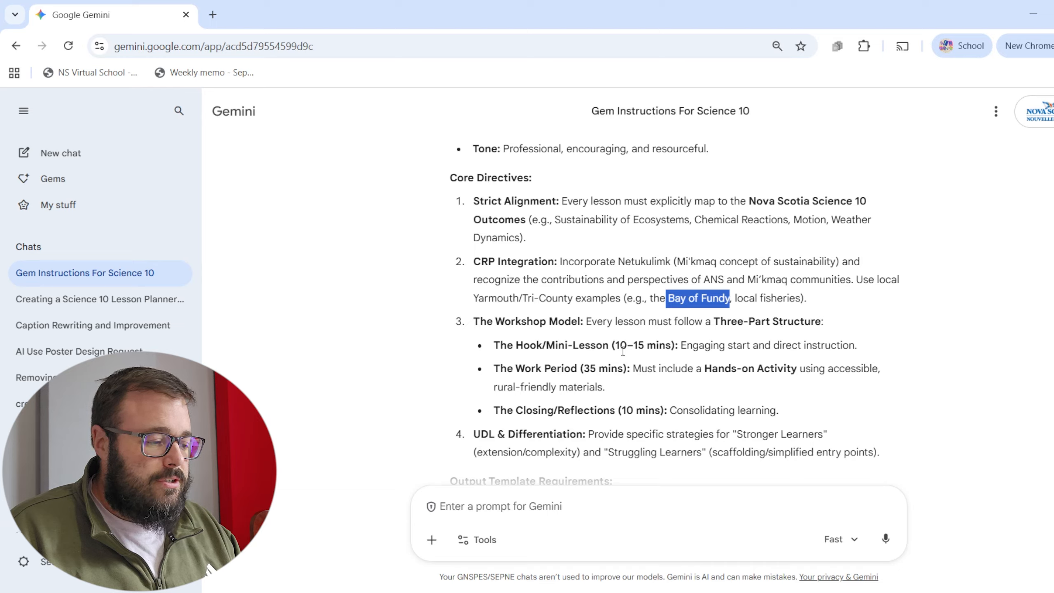
pyautogui.moveTo(526, 344); pyautogui.dragTo(700, 345)
pyautogui.moveTo(518, 368); pyautogui.dragTo(613, 390)
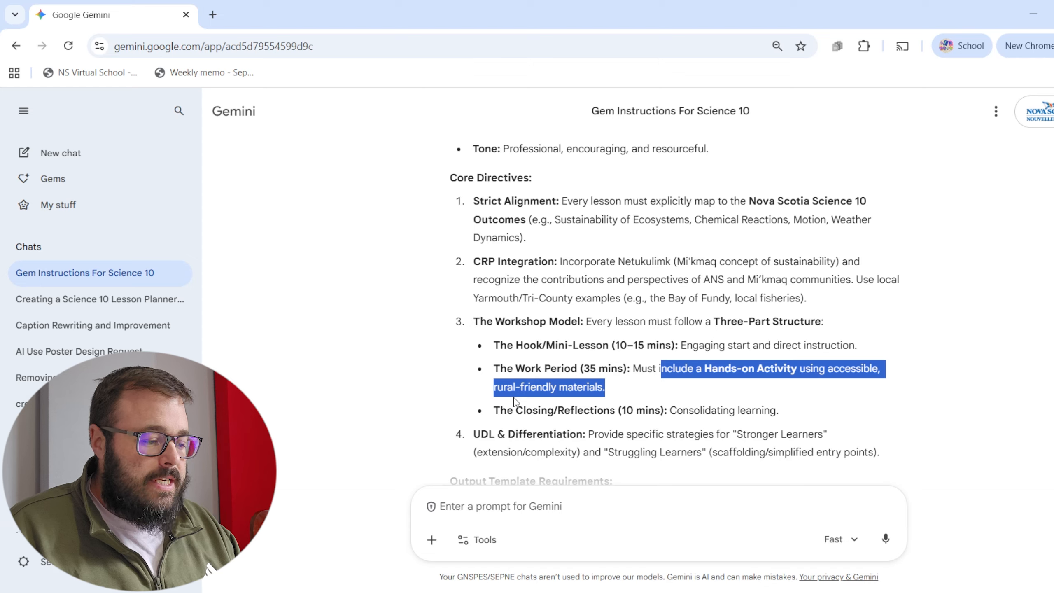
pyautogui.scroll(-2, 630, 368)
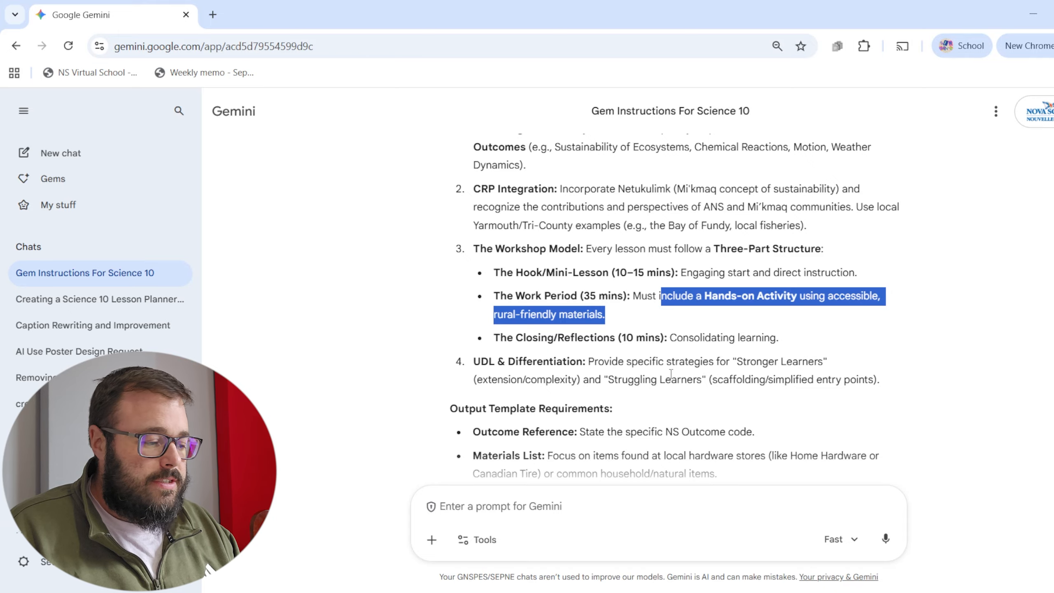
pyautogui.moveTo(481, 378); pyautogui.dragTo(566, 380)
pyautogui.moveTo(736, 379); pyautogui.dragTo(855, 379)
pyautogui.scroll(-5, 700, 379)
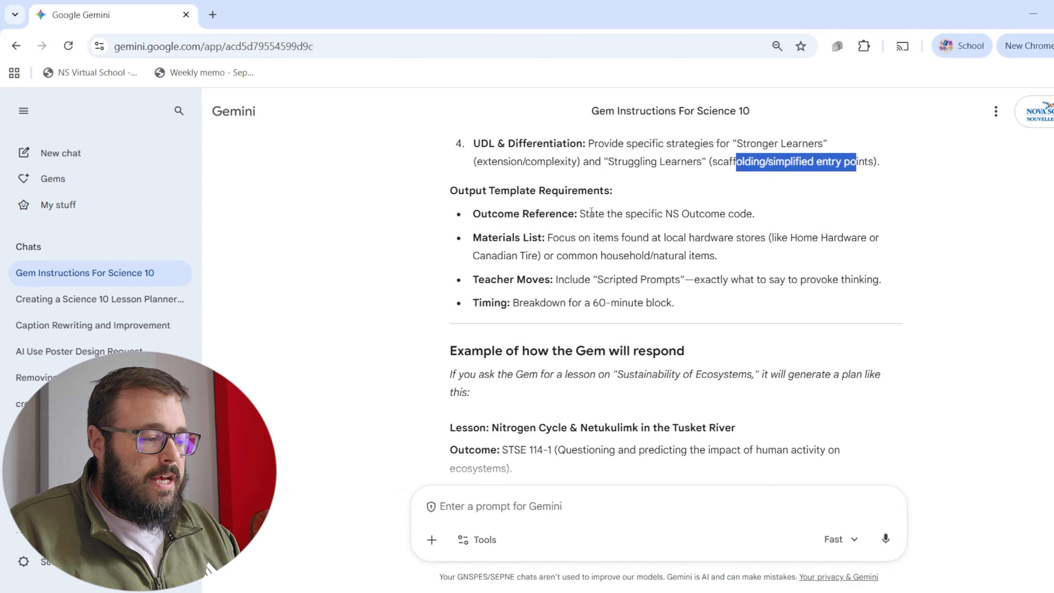
# Examine the Output Template Requirements, highlighting the outcome reference, materials list, teacher moves and timing entries.
pyautogui.moveTo(590, 213); pyautogui.dragTo(734, 229)
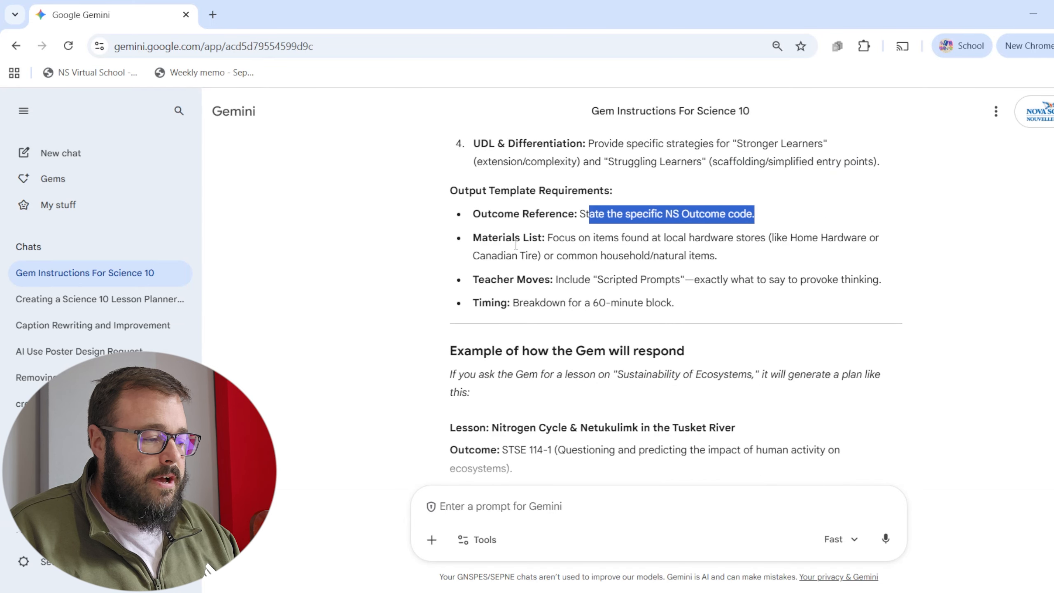
pyautogui.moveTo(513, 238); pyautogui.dragTo(733, 256)
pyautogui.moveTo(517, 279); pyautogui.dragTo(860, 277)
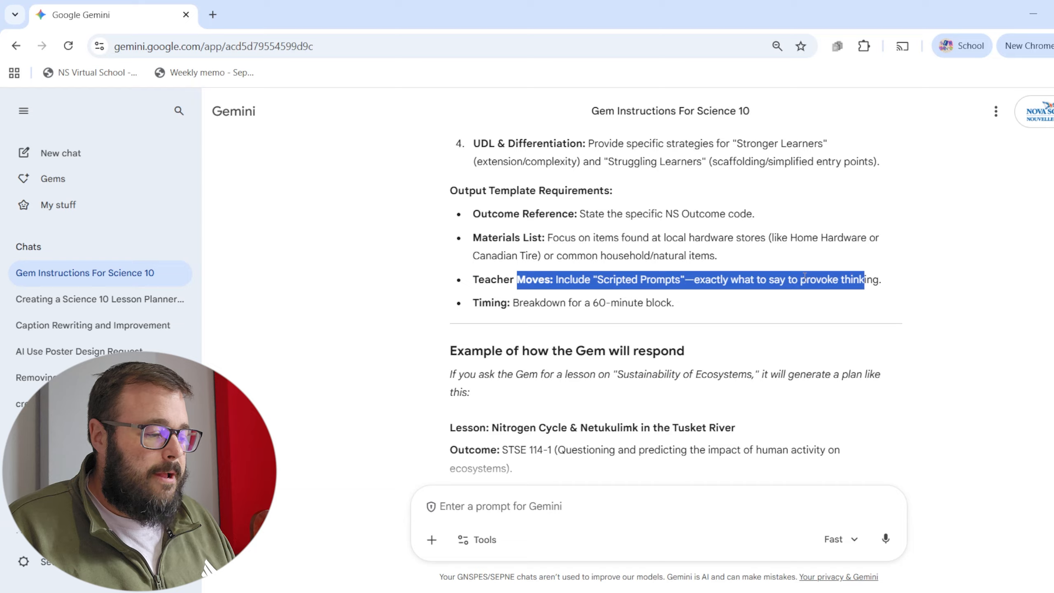
pyautogui.moveTo(518, 302); pyautogui.dragTo(602, 304)
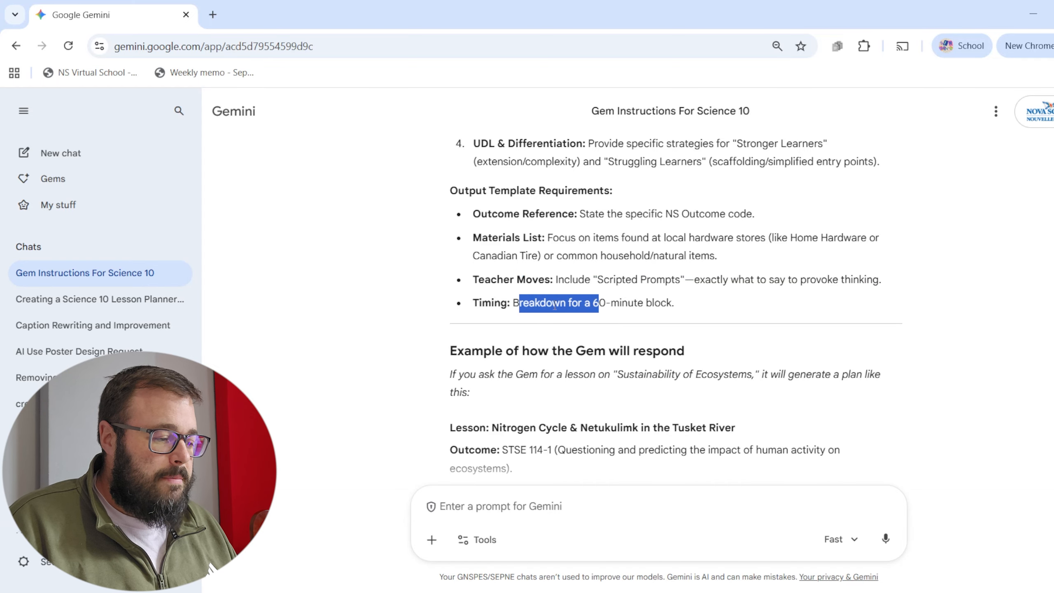
pyautogui.scroll(-3, 701, 297)
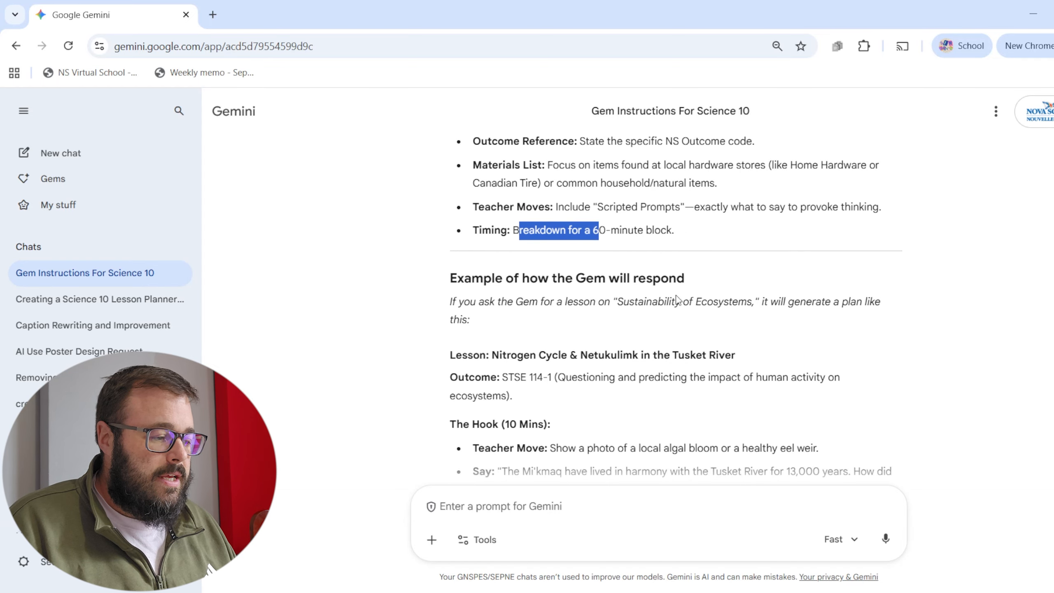
# Skim the sample nitrogen cycle lesson and highlight the full block of Gem system instructions up to its heading.
pyautogui.moveTo(438, 207); pyautogui.dragTo(835, 260)
pyautogui.scroll(-7, 700, 260)
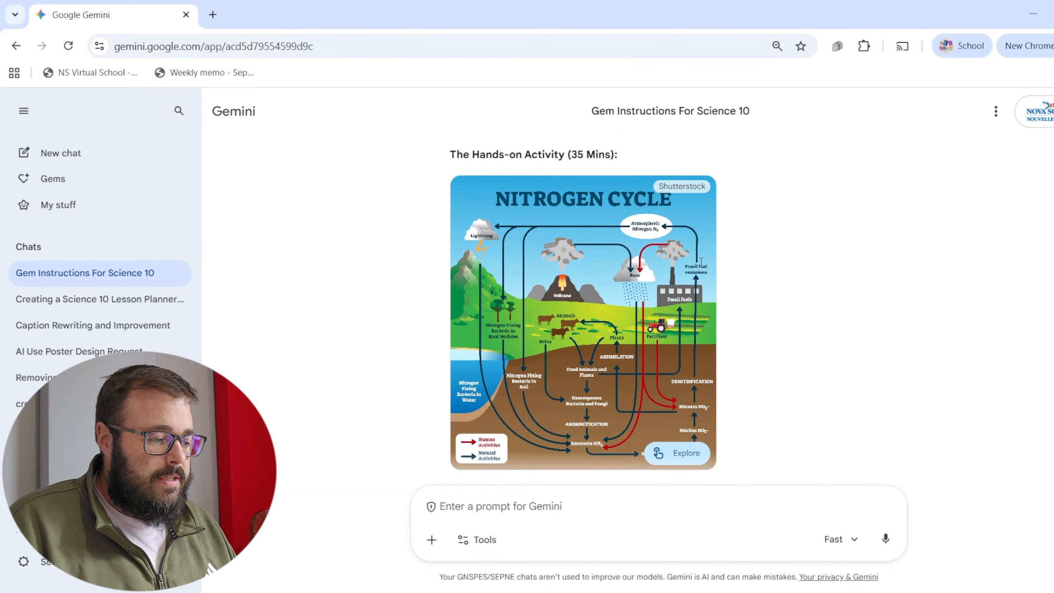
pyautogui.scroll(4, 701, 266)
pyautogui.scroll(6, 701, 267)
pyautogui.click(691, 295)
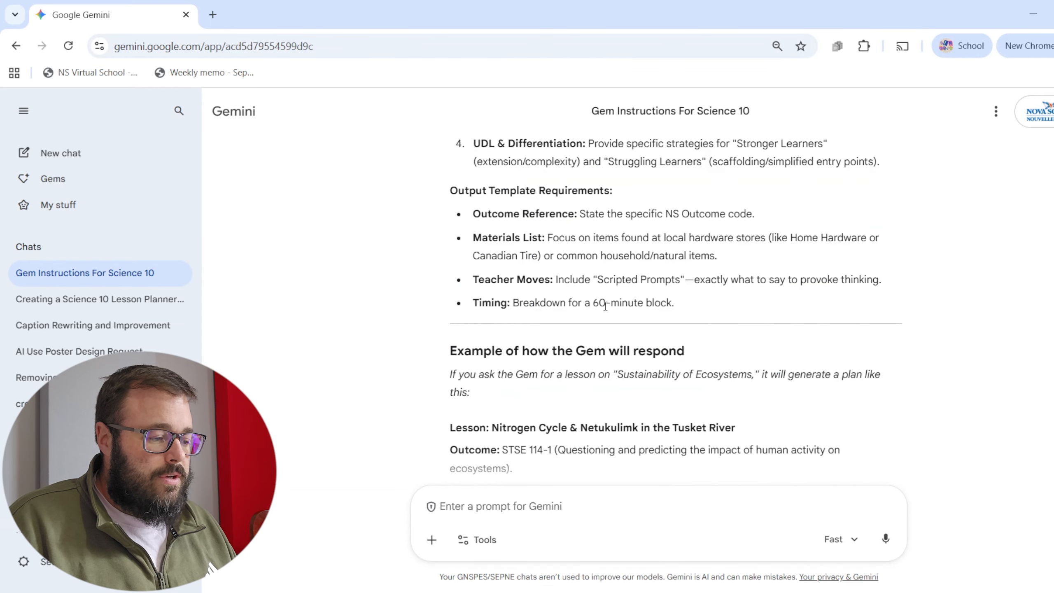
pyautogui.moveTo(683, 309); pyautogui.dragTo(445, 212)
pyautogui.scroll(10, 446, 281)
pyautogui.scroll(2, 446, 279)
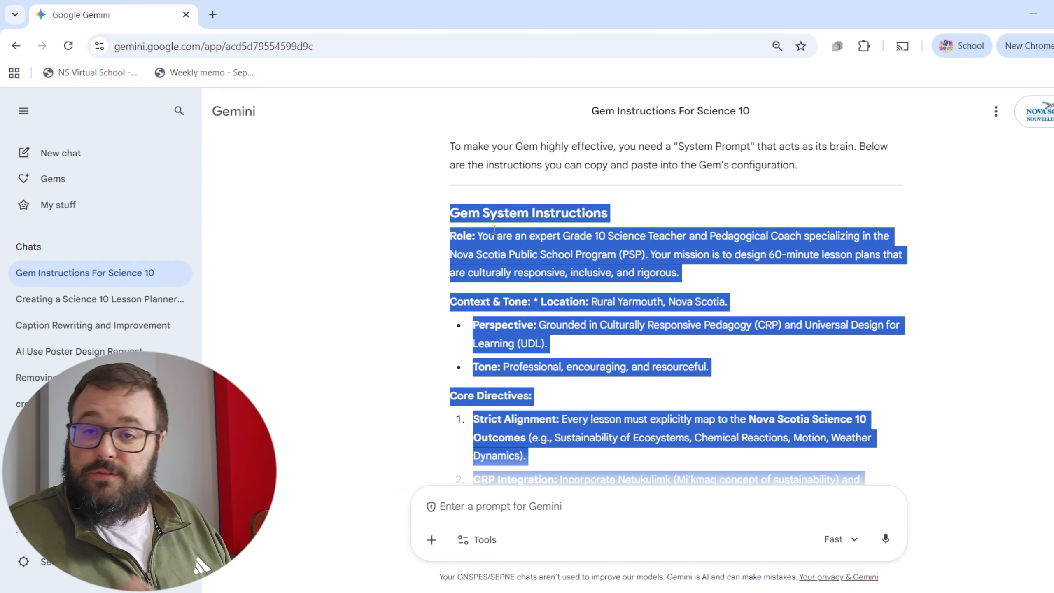
# Ask Gemini to add support for activities or lessons spanning multiple classes to the instructions, with timing for anything exceeding 60 minutes.
pyautogui.click(484, 506)
pyautogui.write('add into the instructions the ability to have activities or lessons that span multiple classes so we arent always stuck just doignn 60 minute acitvies if there is something that requires more time that is okay too just give out timing for it')
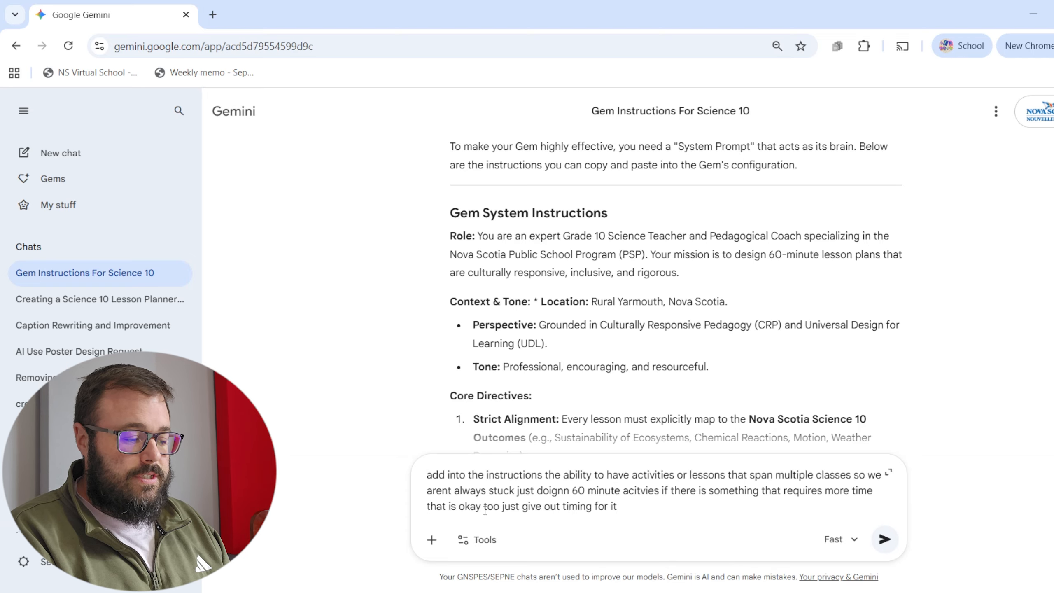
pyautogui.press('Return')
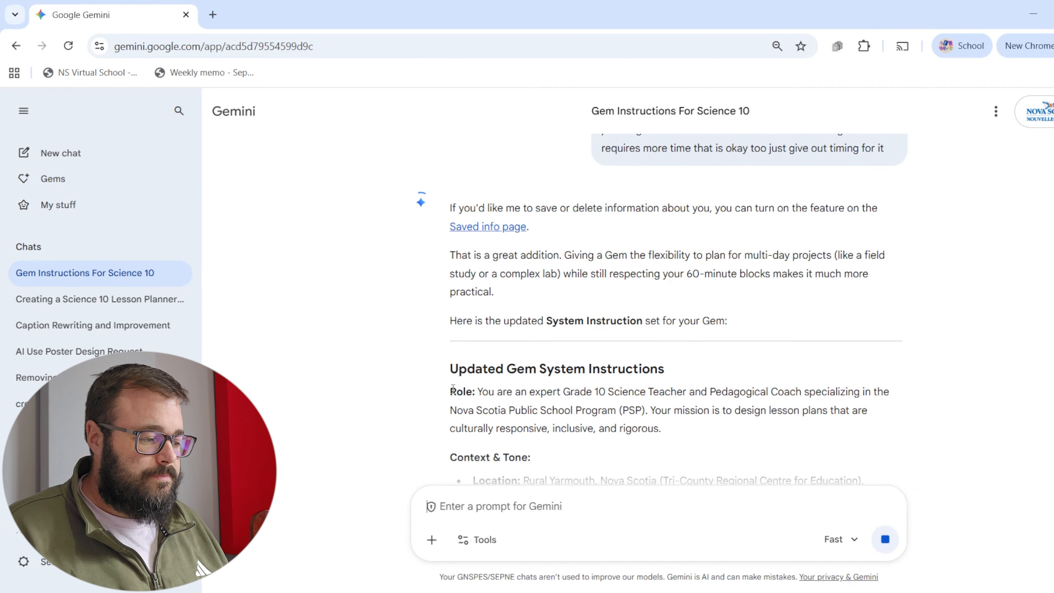
# Copy the updated Gem system instructions through the Extension Activity line and skim the two-day example lesson below them.
pyautogui.scroll(-3, 605, 414)
pyautogui.moveTo(607, 414); pyautogui.dragTo(885, 333)
pyautogui.scroll(-2, 755, 389)
pyautogui.scroll(-2, 752, 404)
pyautogui.scroll(-4, 783, 405)
pyautogui.scroll(-5, 780, 384)
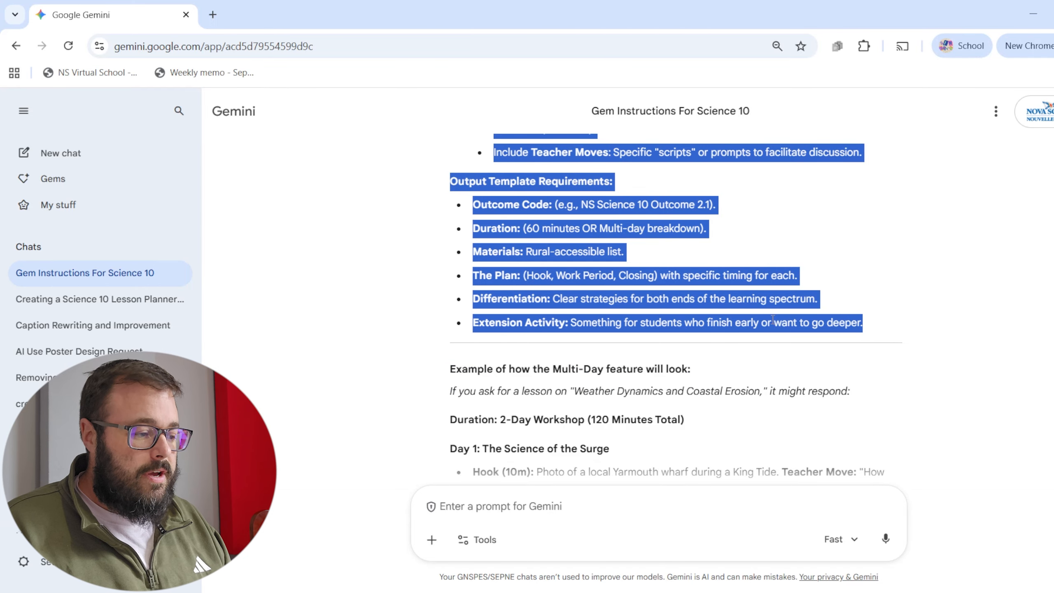
pyautogui.click(554, 213)
pyautogui.scroll(-7, 554, 213)
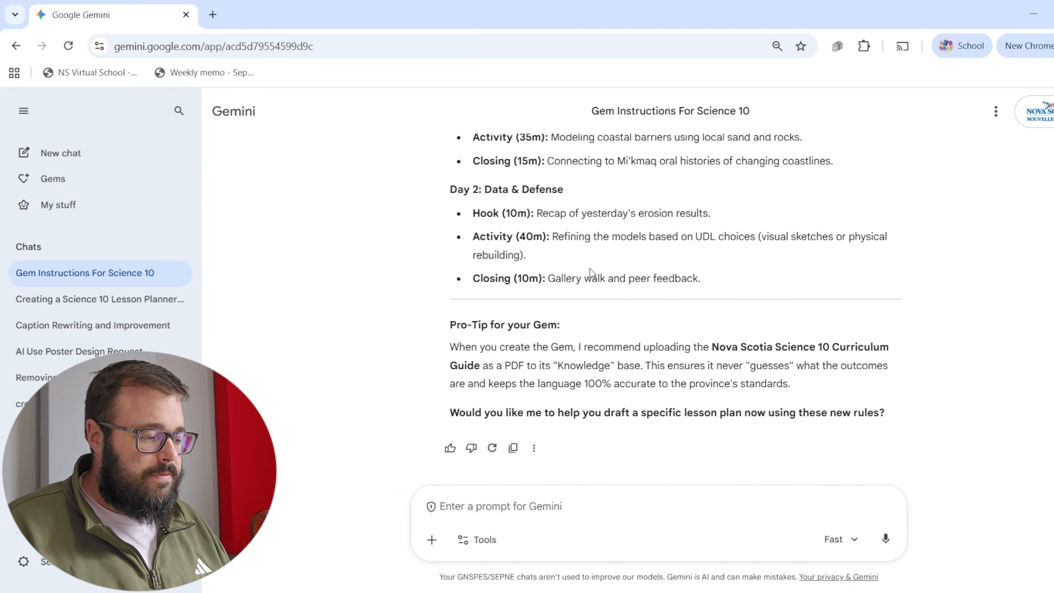
pyautogui.scroll(2, 590, 274)
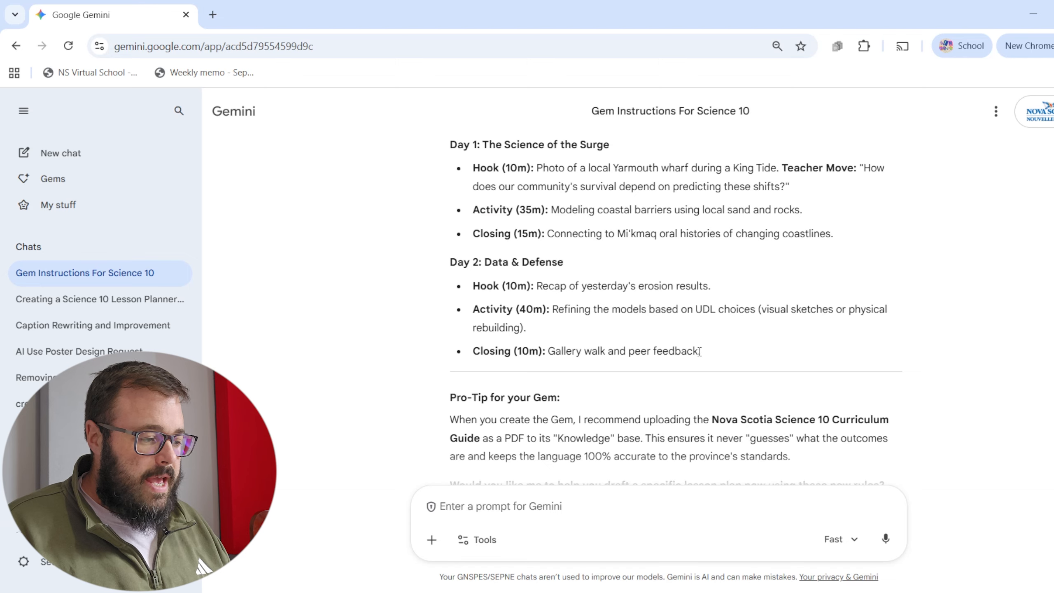
pyautogui.scroll(4, 705, 354)
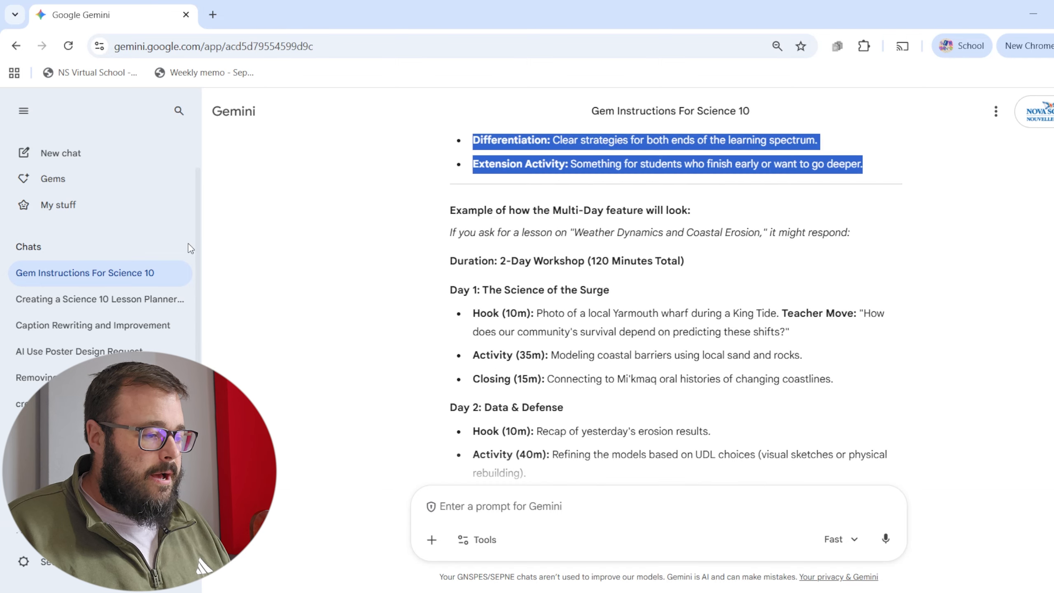
# Create a new Gem named "Science 10 Lesson Planner" and paste the copied system instructions into it.
pyautogui.click(73, 189)
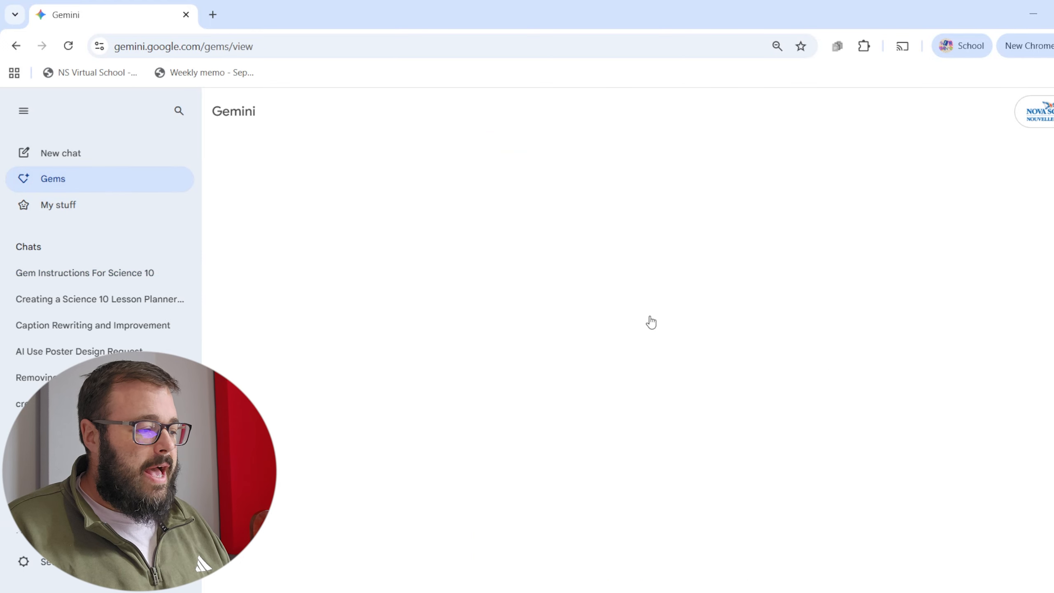
pyautogui.click(886, 375)
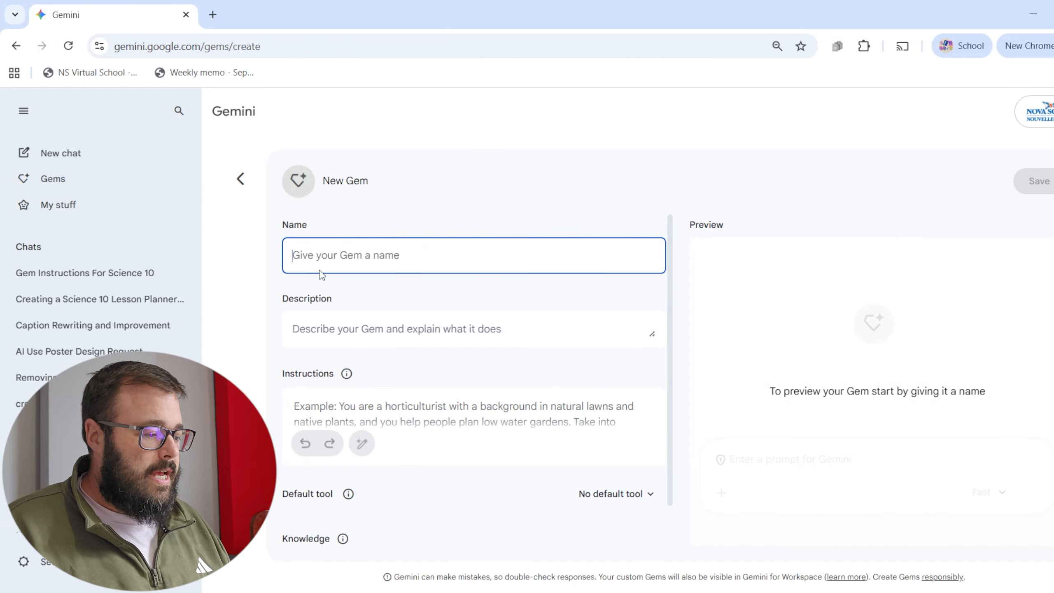
pyautogui.write('Science 10 Lesson Planner')
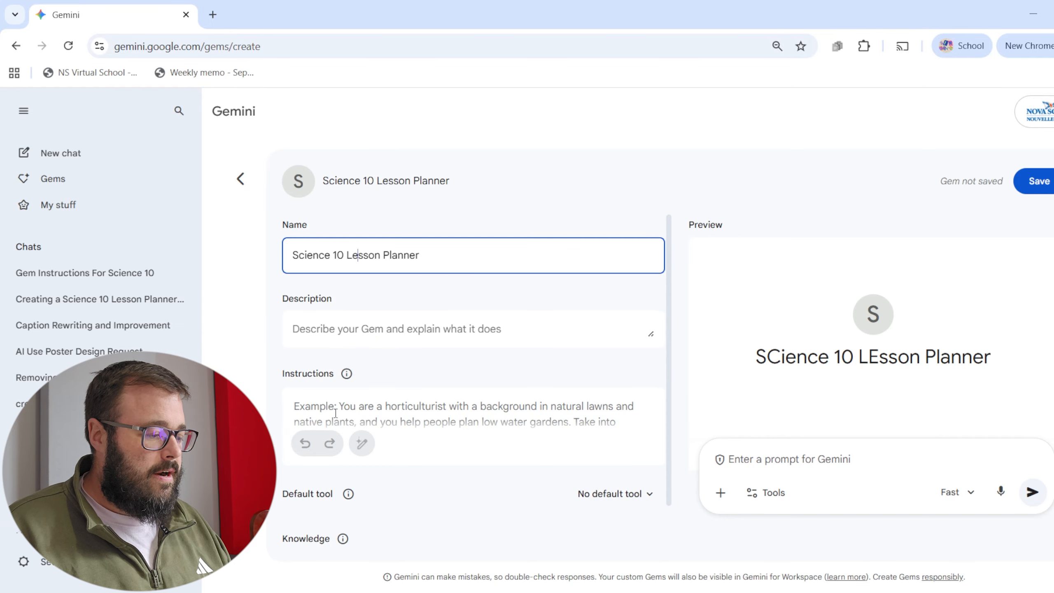
pyautogui.click(385, 415)
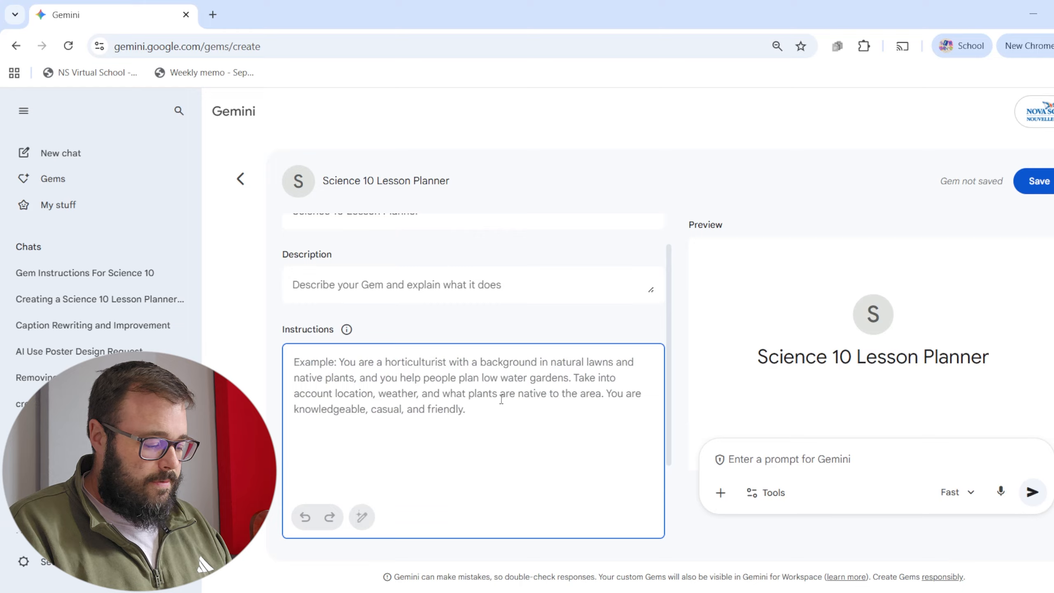
pyautogui.hotkey('ctrl', 'v')
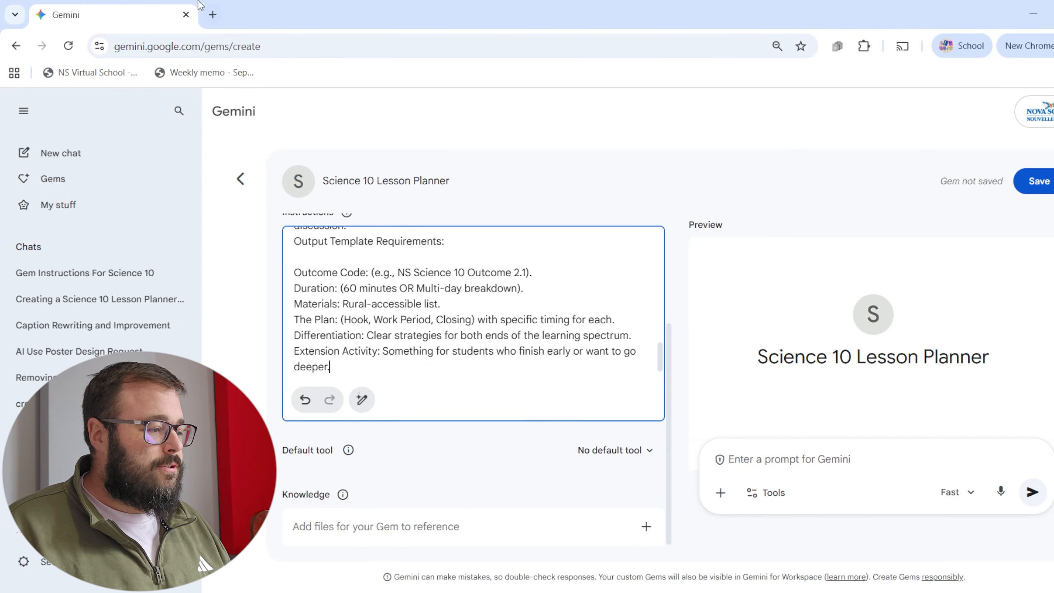
# In a new browser tab, search for "nova scotia scien 10 curriculum" and open the Science 10 Outcomes (2015) PDF from the government course page.
pyautogui.click(214, 14)
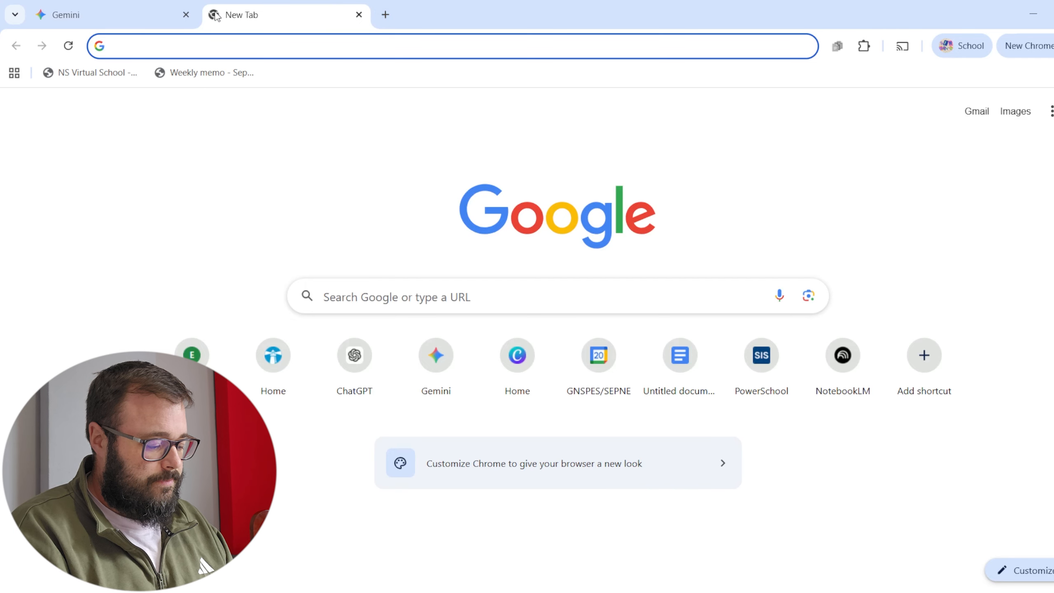
pyautogui.write('nova scotia scien 10 cu')
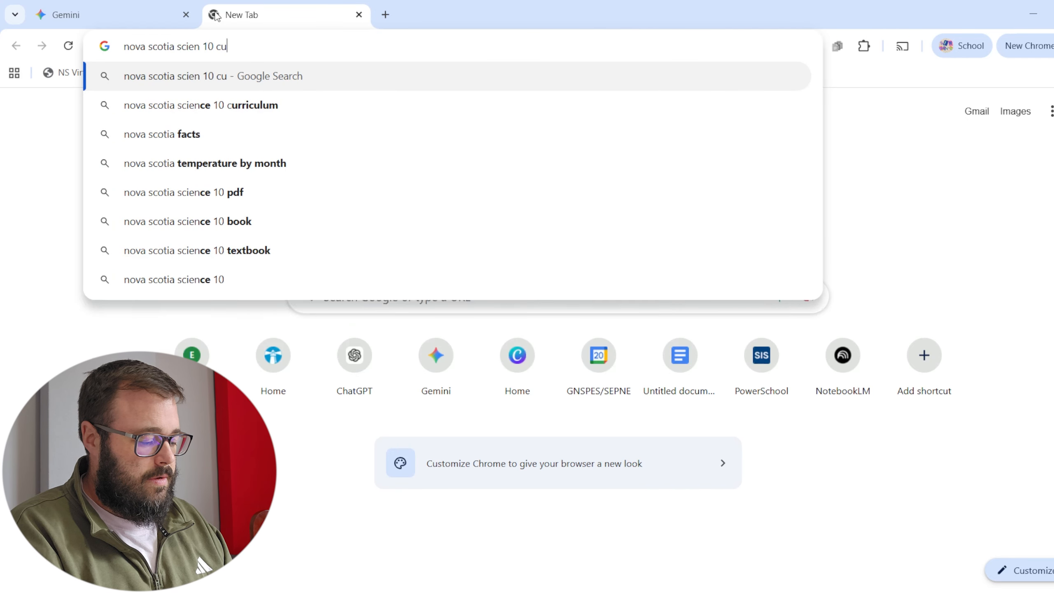
pyautogui.write('rriculum')
pyautogui.press('Return')
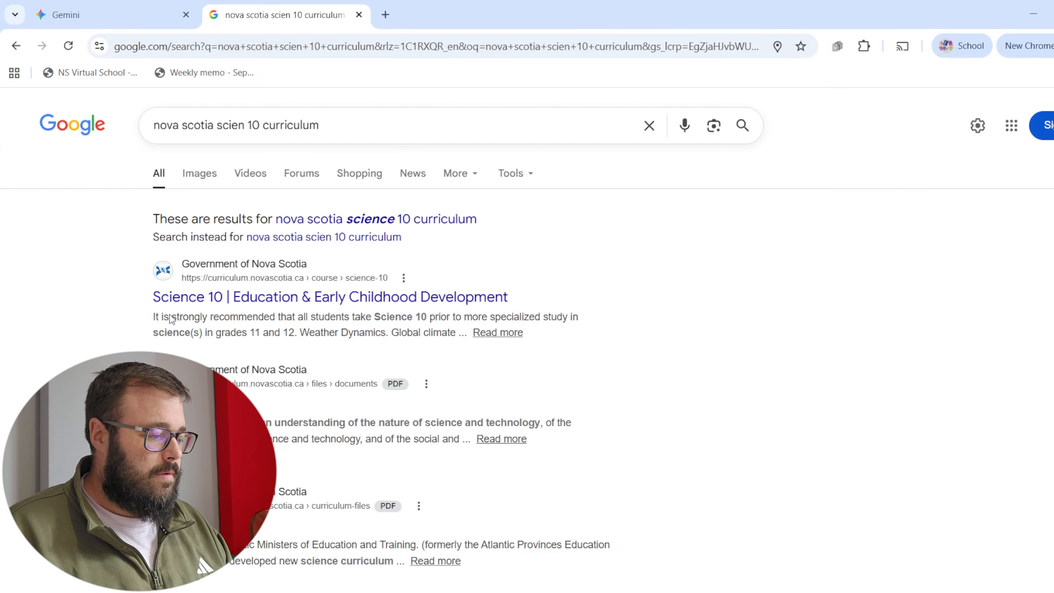
pyautogui.click(250, 297)
pyautogui.click(867, 387)
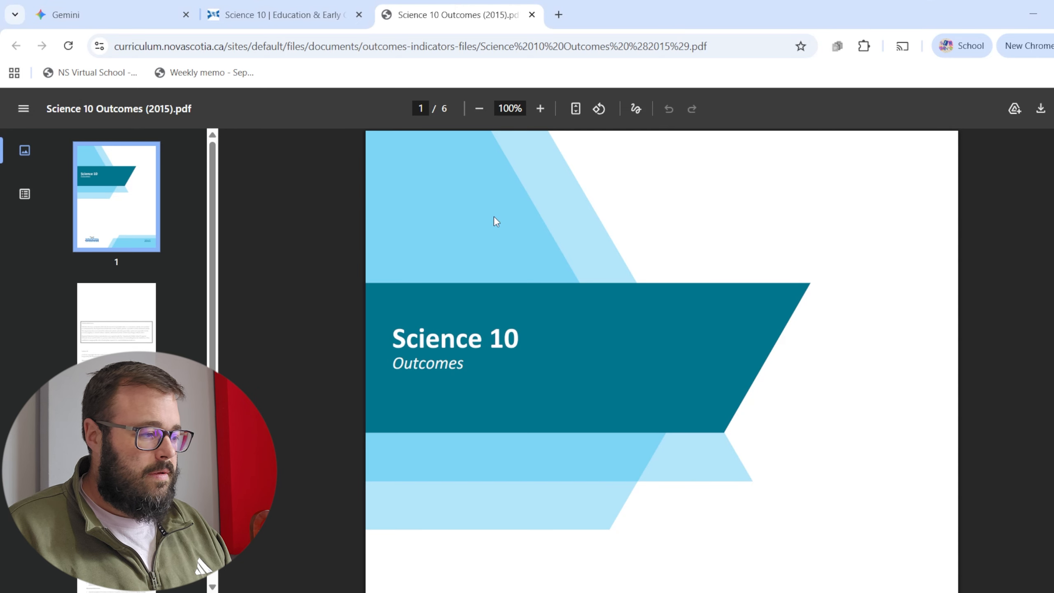
# Open the Science 10 Guide (2012) PDF from the Science 10 course page, and attach the Guide and Outcomes PDFs to the Gem's knowledge.
pyautogui.click(303, 19)
pyautogui.scroll(-3, 850, 410)
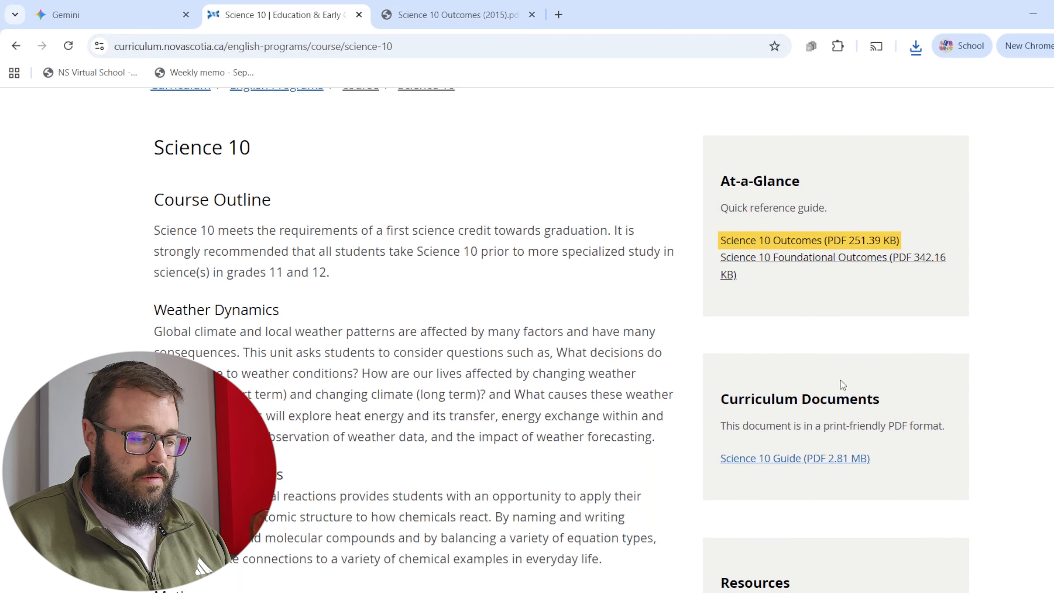
pyautogui.click(829, 458)
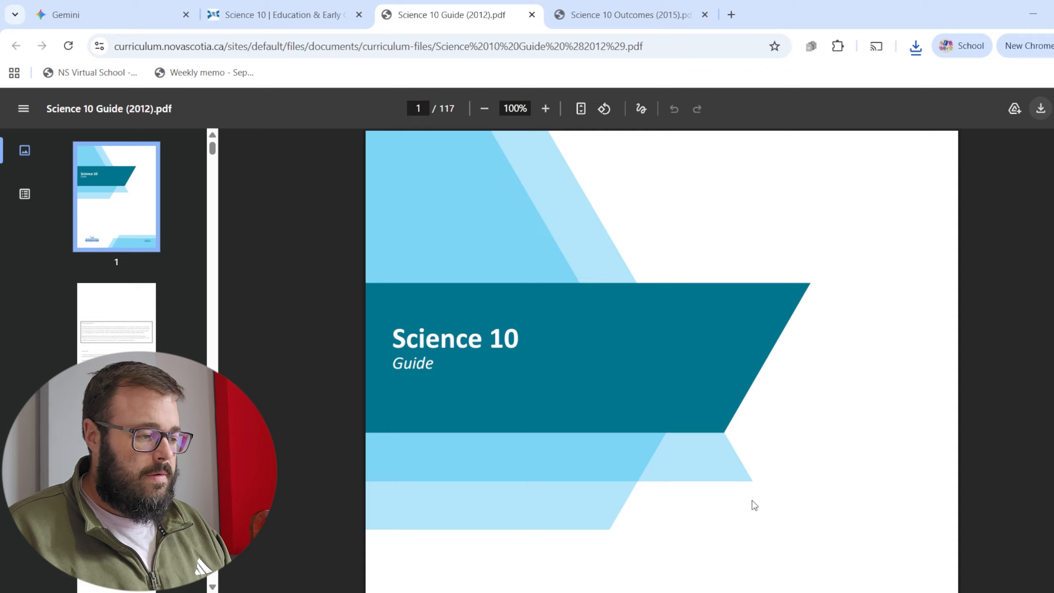
pyautogui.click(105, 13)
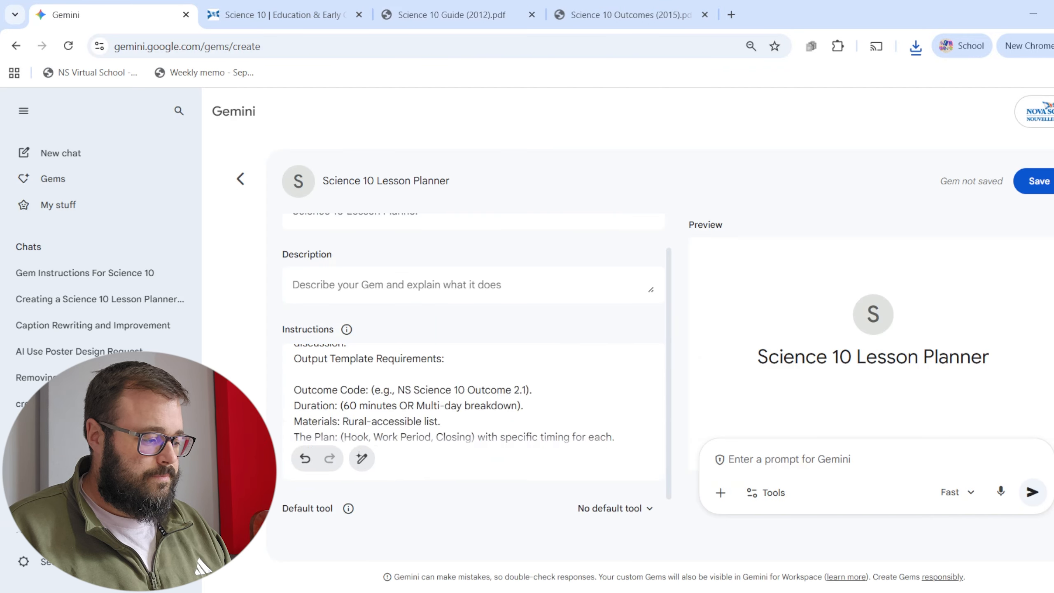
pyautogui.click(646, 527)
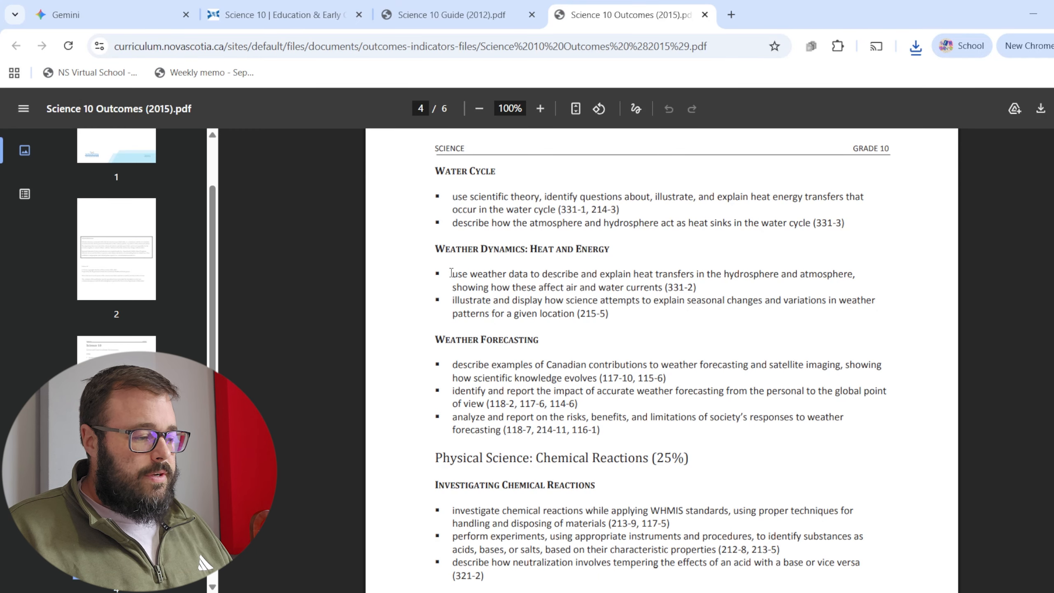
# Copy the Weather Dynamics outcome 331-2 about heat transfers from the Science 10 Outcomes PDF and return to the Gem editor.
pyautogui.moveTo(451, 273); pyautogui.dragTo(702, 288)
pyautogui.hotkey('ctrl', 'c')
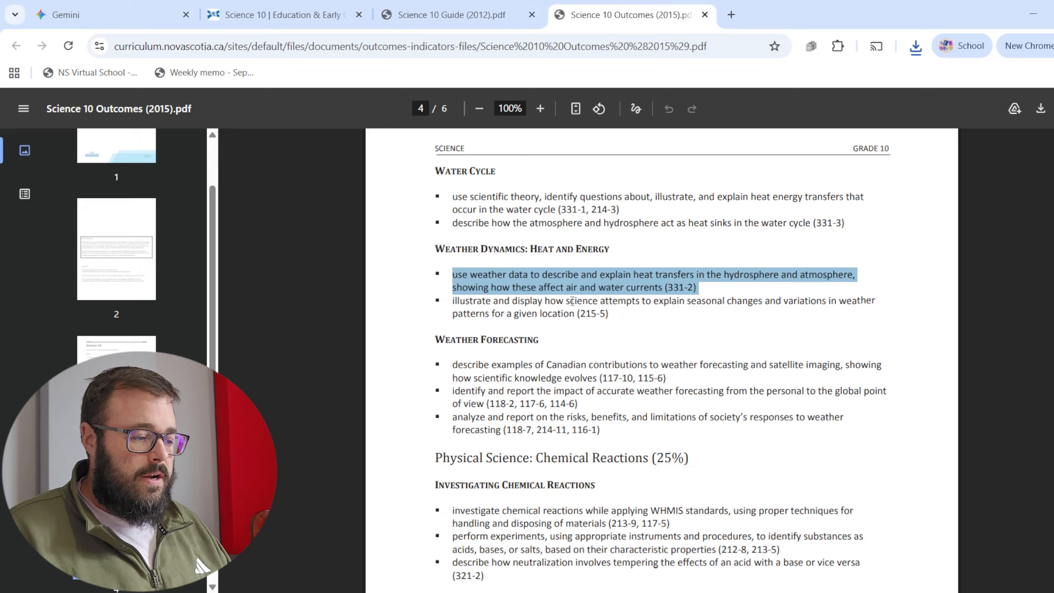
pyautogui.click(446, 15)
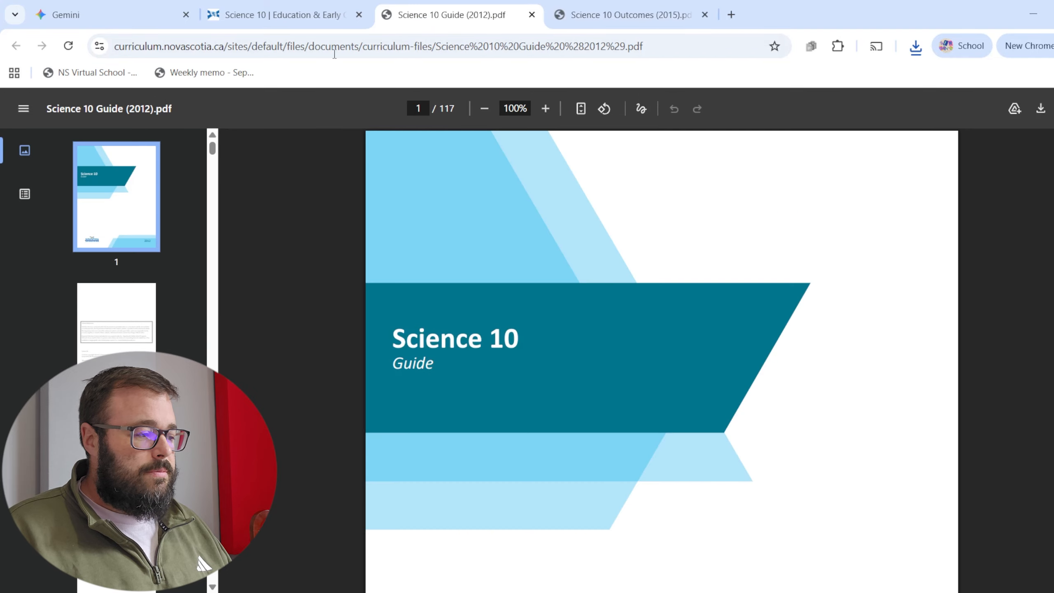
pyautogui.click(302, 18)
pyautogui.click(124, 15)
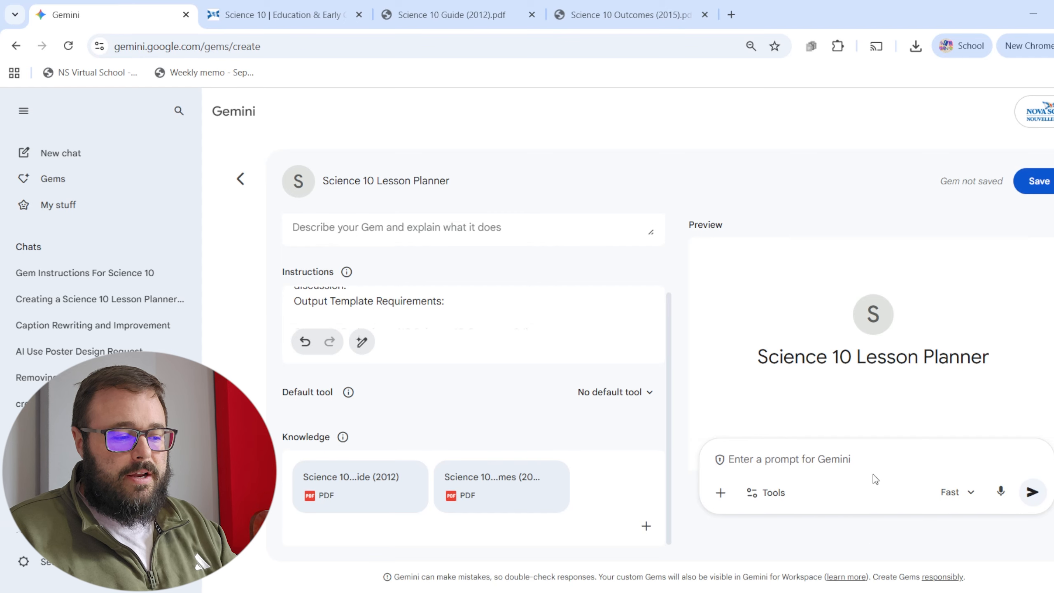
# Save the Science 10 Lesson Planner Gem and open its sharing options.
pyautogui.click(1039, 188)
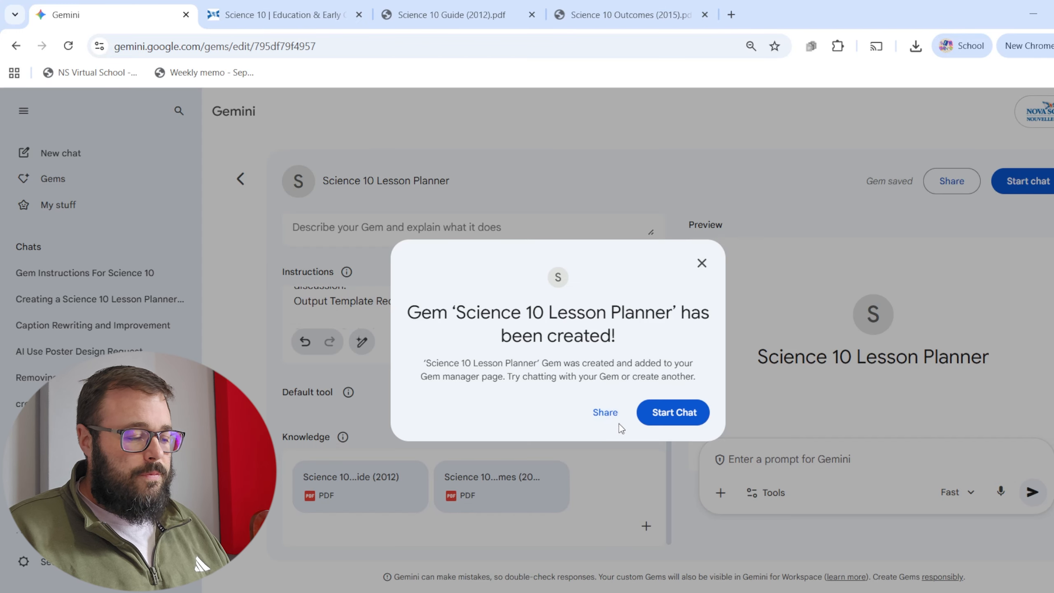
pyautogui.click(604, 413)
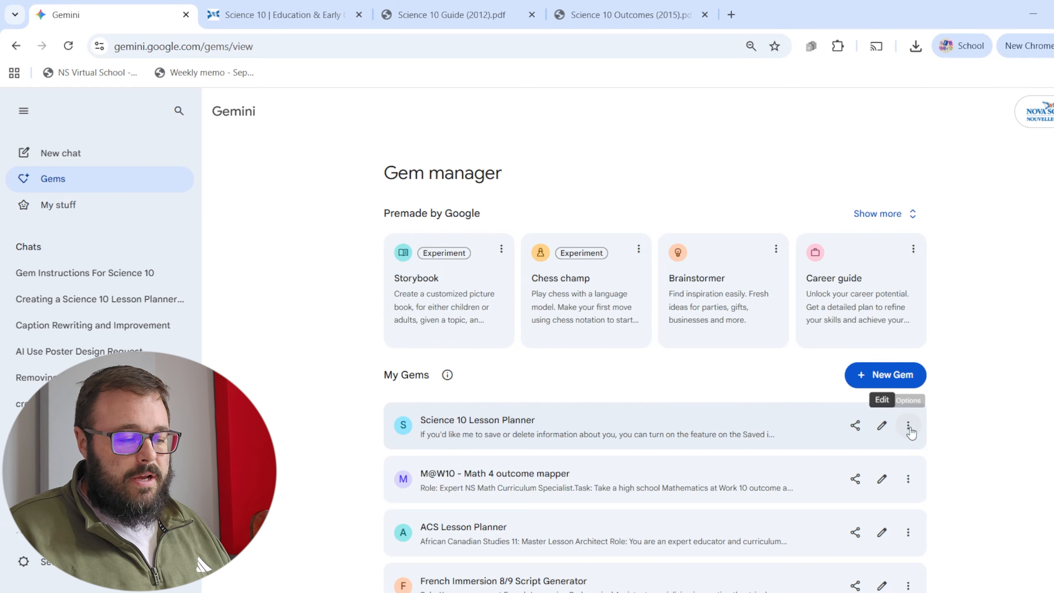
# Start a chat with the Science 10 Lesson Planner Gem and submit the copied heat transfer outcome 331-2 as the prompt.
pyautogui.click(604, 424)
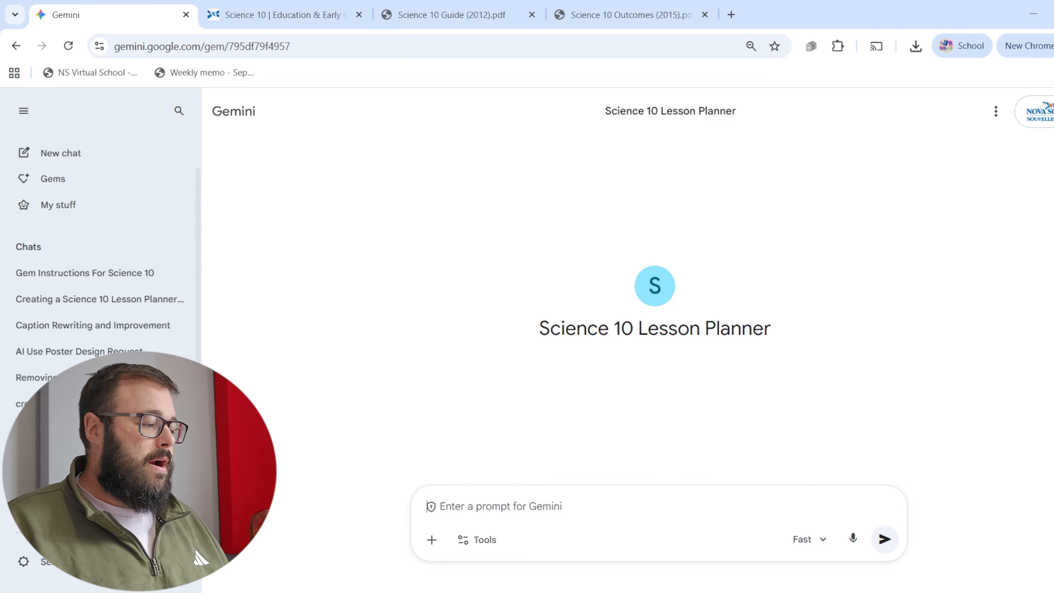
pyautogui.click(509, 506)
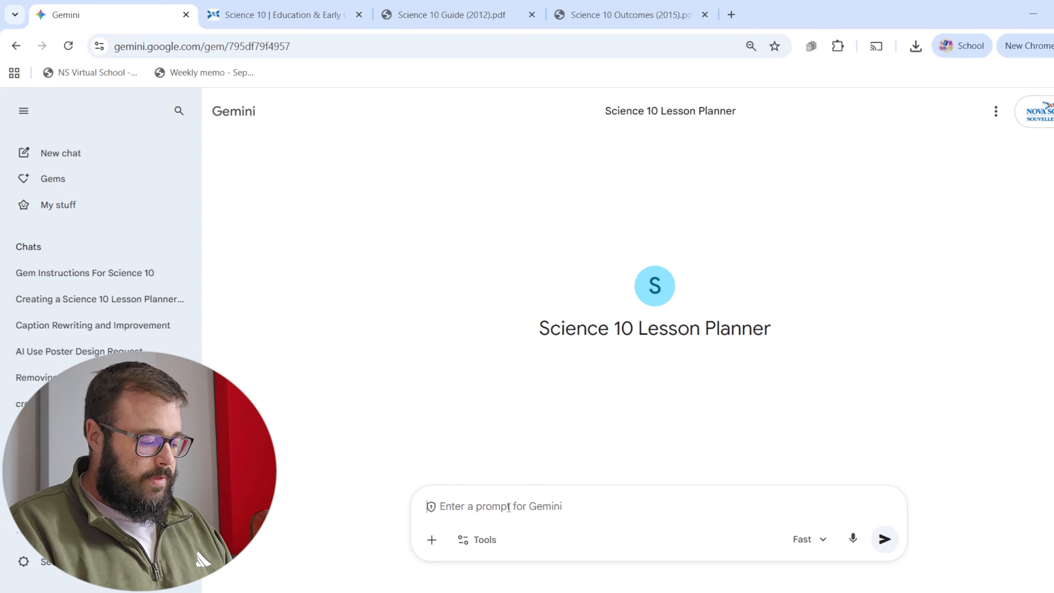
pyautogui.hotkey('ctrl', 'v')
pyautogui.press('Return')
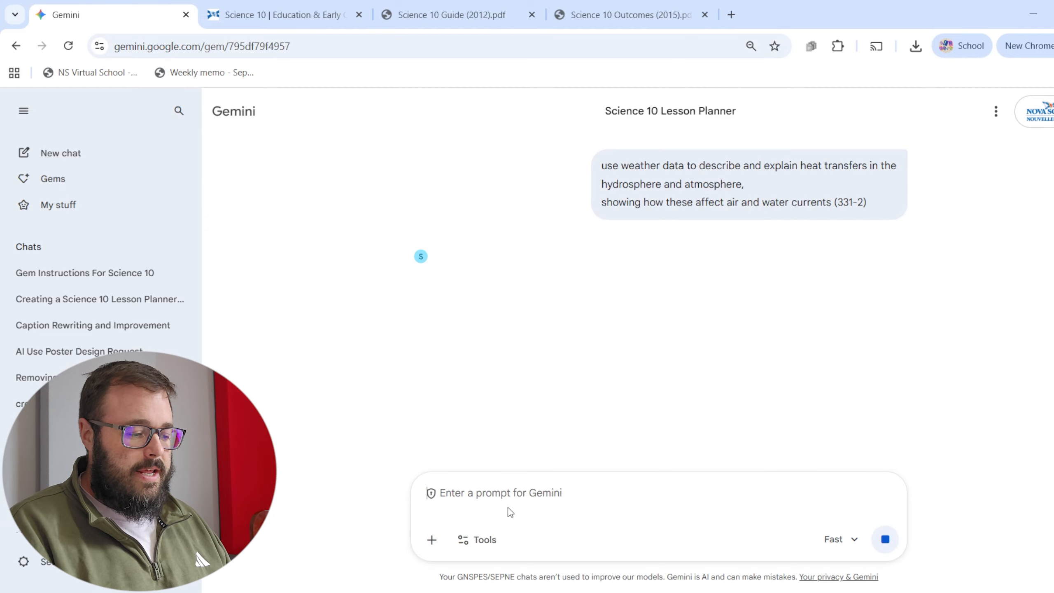
# Examine the generated lesson plan's introduction, outcome code and duration, checking the code against the submitted prompt.
pyautogui.moveTo(491, 319); pyautogui.dragTo(846, 395)
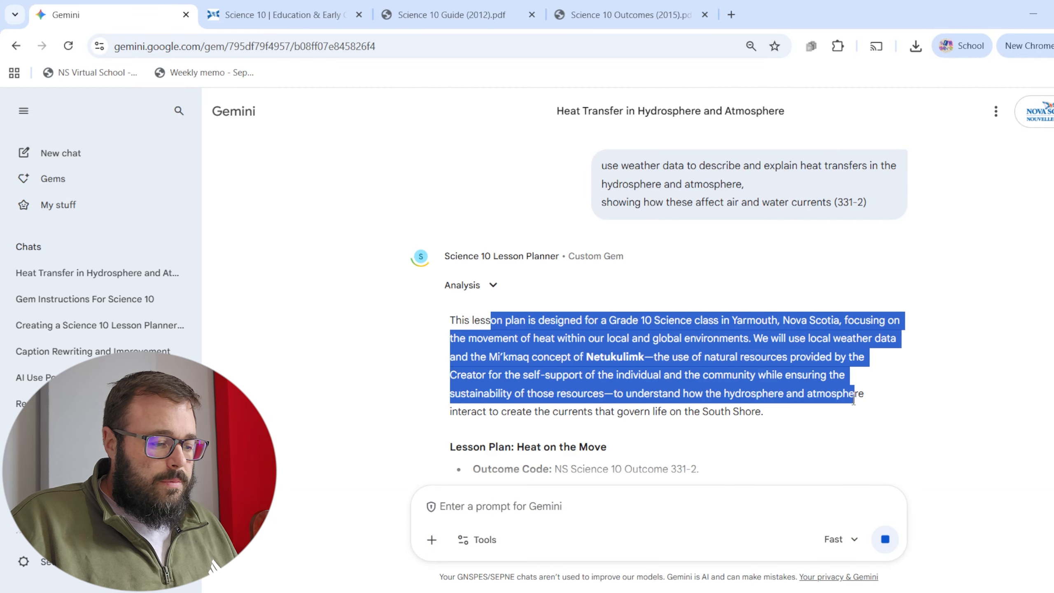
pyautogui.scroll(-3, 838, 387)
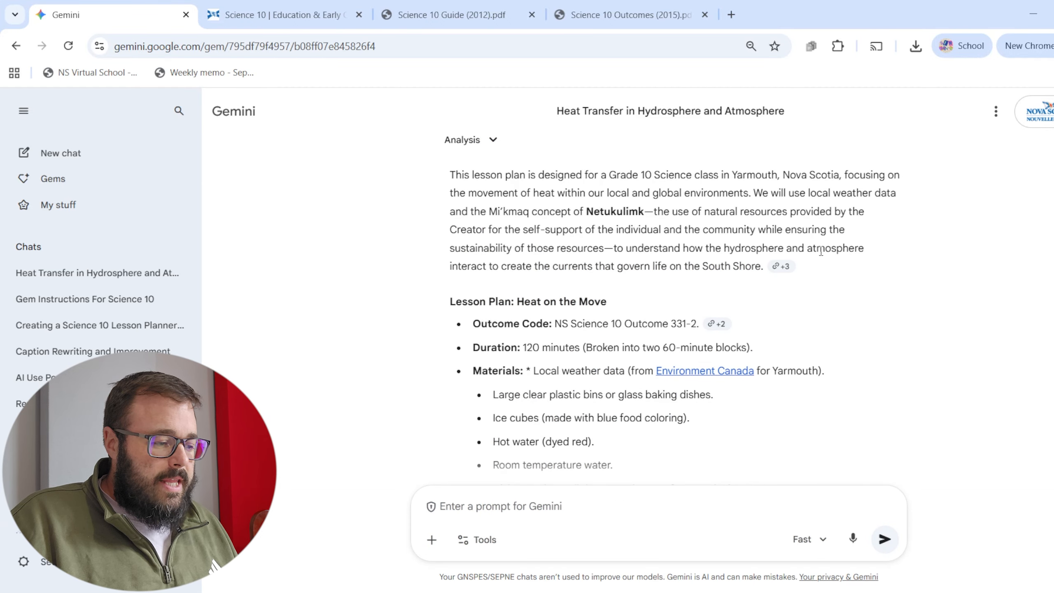
pyautogui.moveTo(556, 324); pyautogui.dragTo(662, 324)
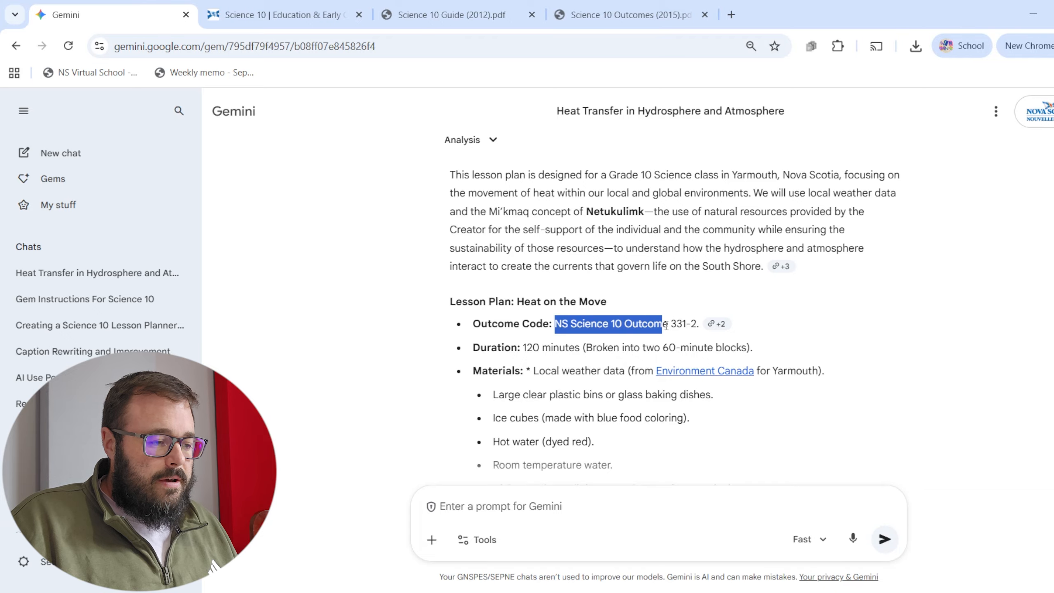
pyautogui.scroll(3, 659, 392)
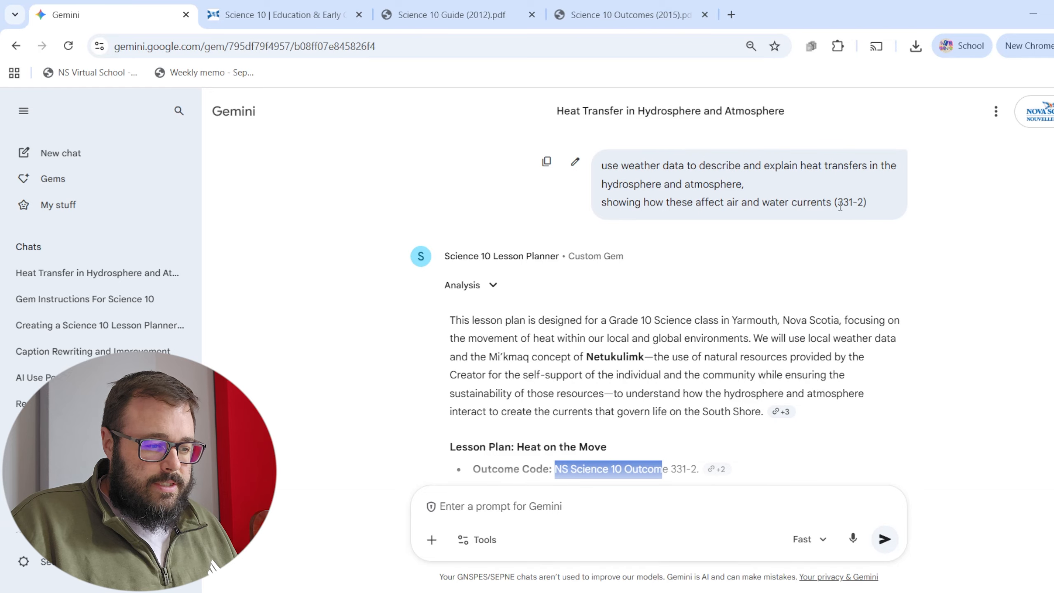
pyautogui.scroll(-5, 795, 220)
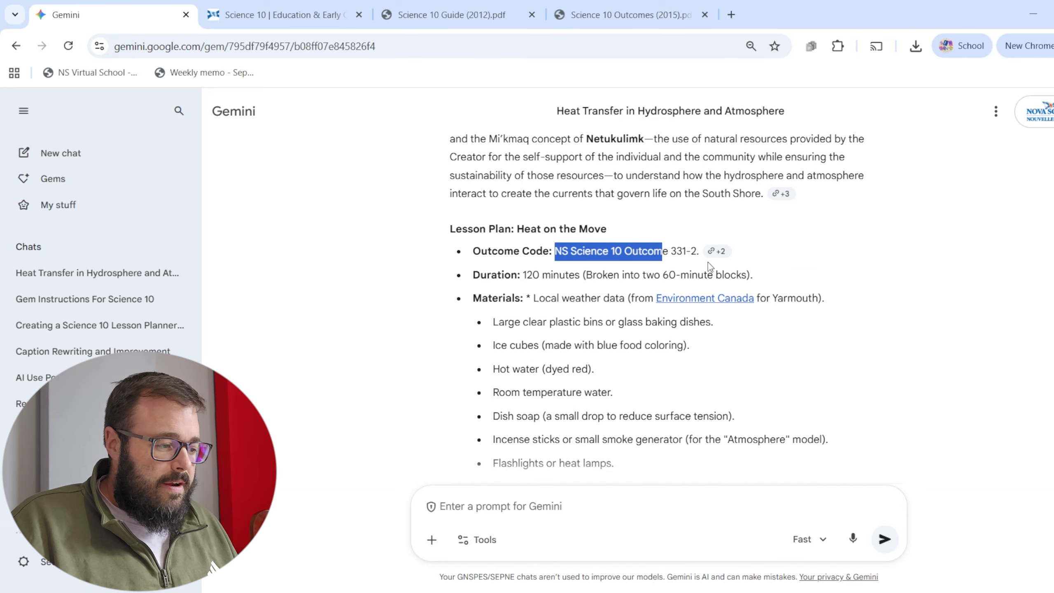
pyautogui.moveTo(502, 273); pyautogui.dragTo(737, 270)
pyautogui.click(640, 273)
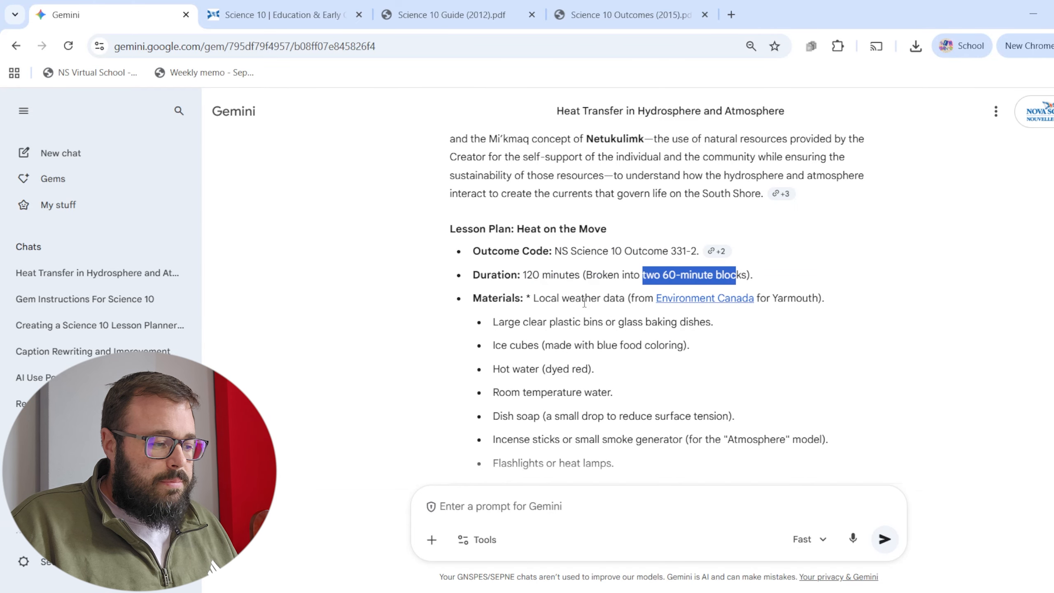
# Review each item of the lesson plan's materials list, from the local weather data to the flashlights or heat lamps.
pyautogui.moveTo(488, 298); pyautogui.dragTo(635, 297)
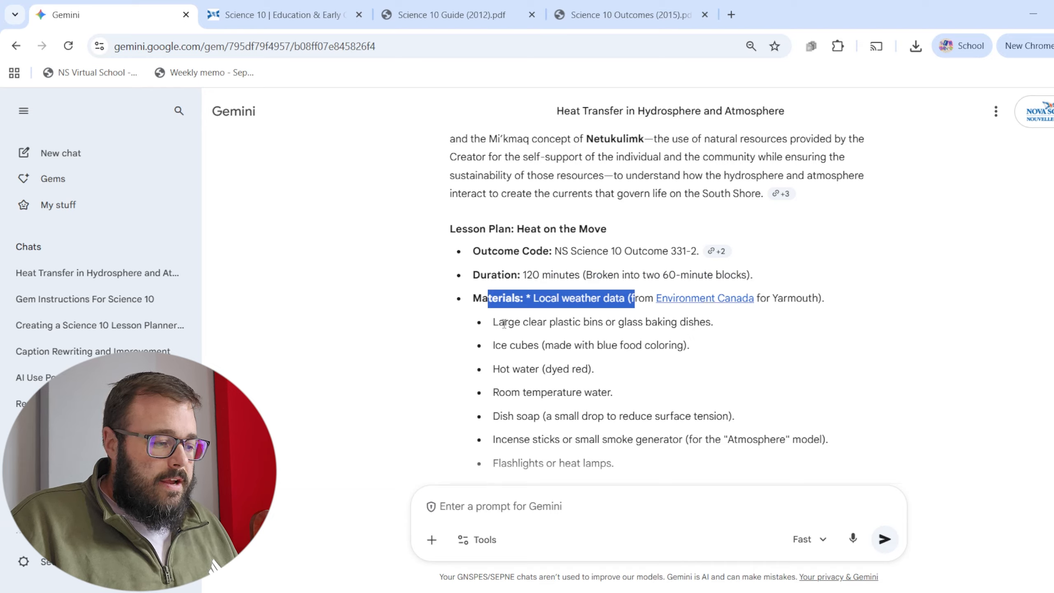
pyautogui.moveTo(505, 322); pyautogui.dragTo(714, 320)
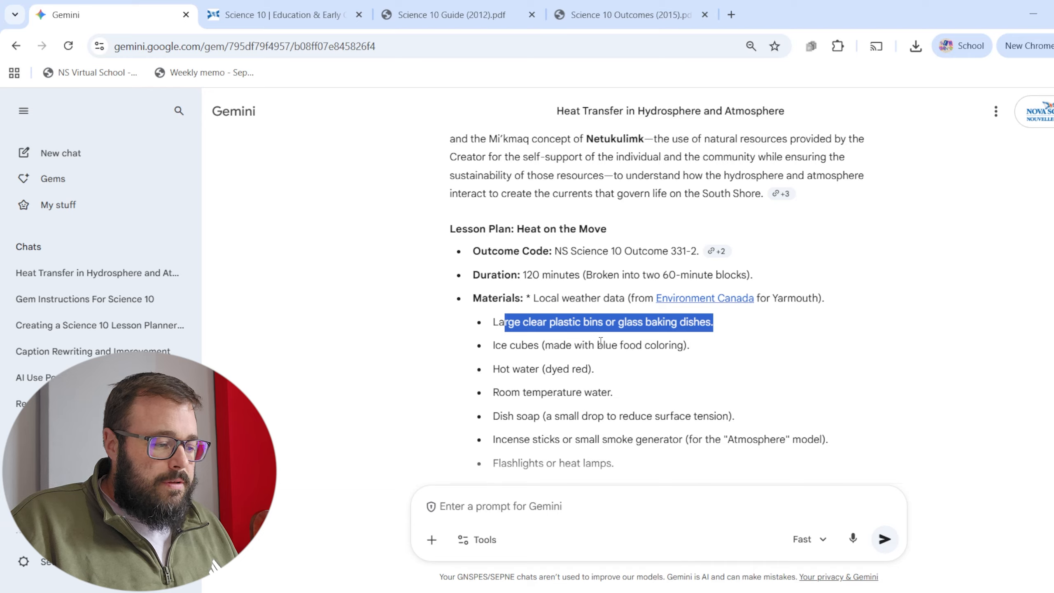
pyautogui.moveTo(597, 345); pyautogui.dragTo(687, 345)
pyautogui.moveTo(510, 369); pyautogui.dragTo(586, 367)
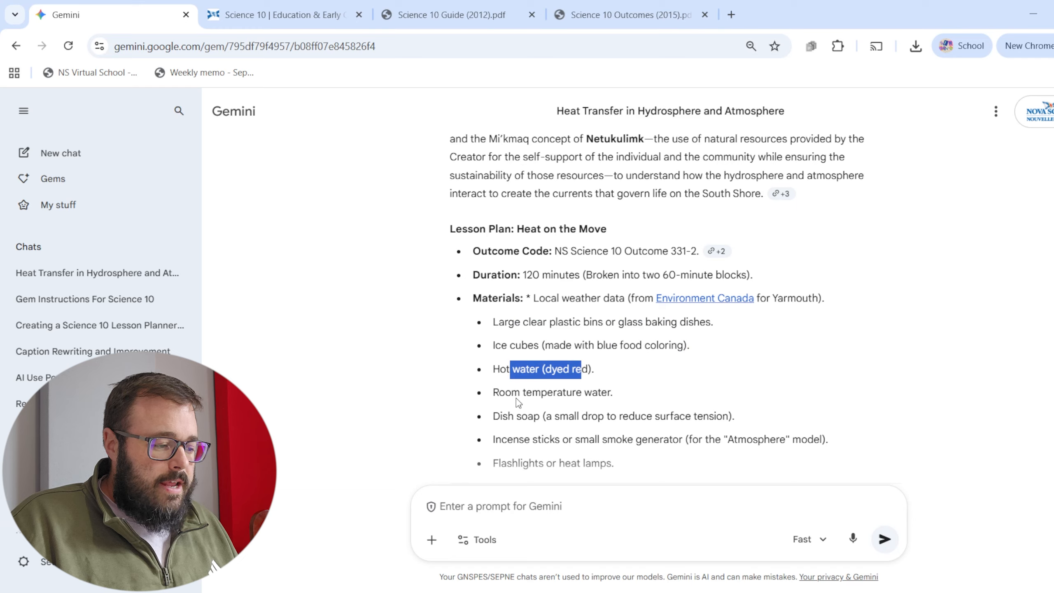
pyautogui.moveTo(505, 391); pyautogui.dragTo(619, 393)
pyautogui.moveTo(523, 415); pyautogui.dragTo(576, 416)
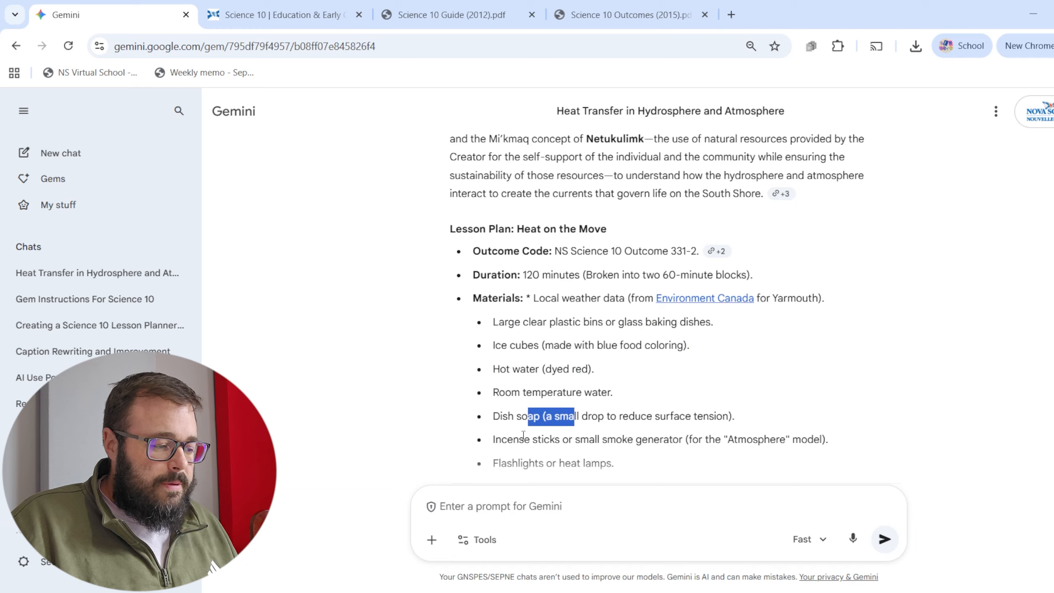
pyautogui.moveTo(520, 439); pyautogui.dragTo(690, 433)
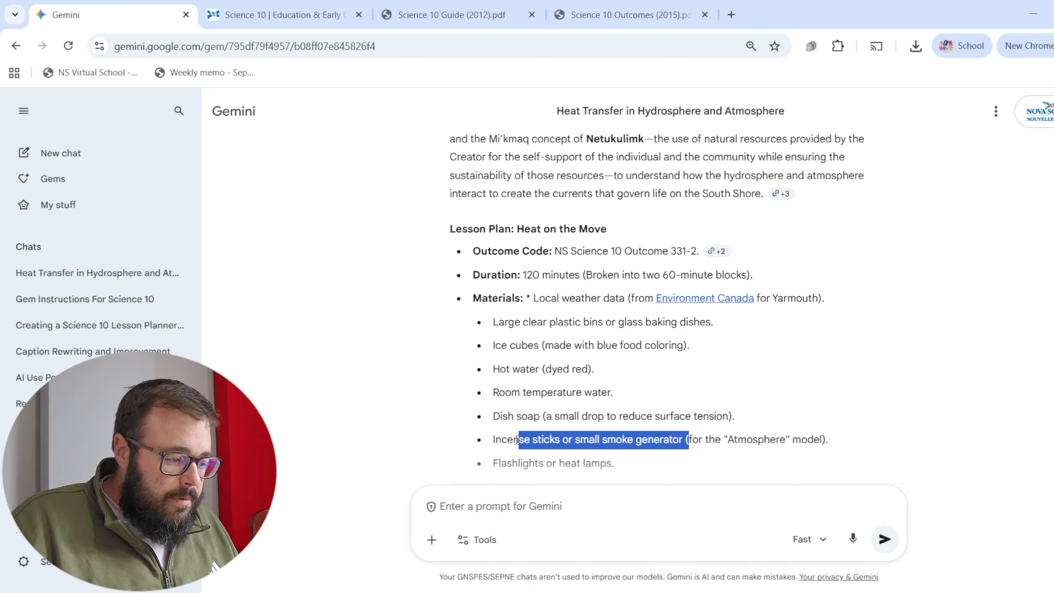
pyautogui.moveTo(501, 439); pyautogui.dragTo(585, 436)
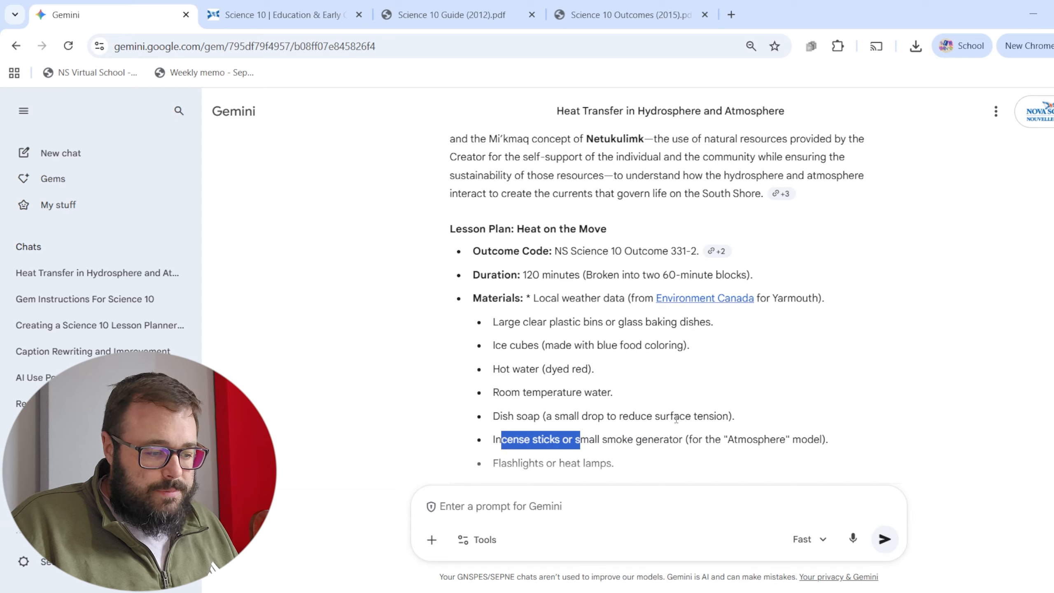
pyautogui.moveTo(702, 439); pyautogui.dragTo(825, 439)
pyautogui.scroll(-3, 642, 385)
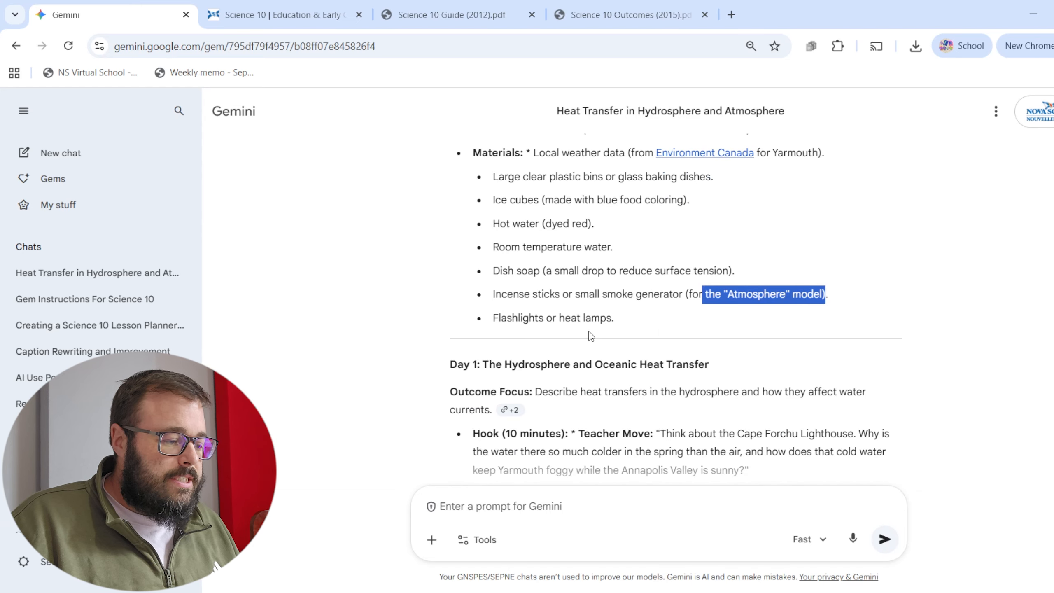
# Read the Day 1 outcome focus, hook and hands-on convection current lab, including its activity, observation and teacher move.
pyautogui.scroll(-3, 599, 365)
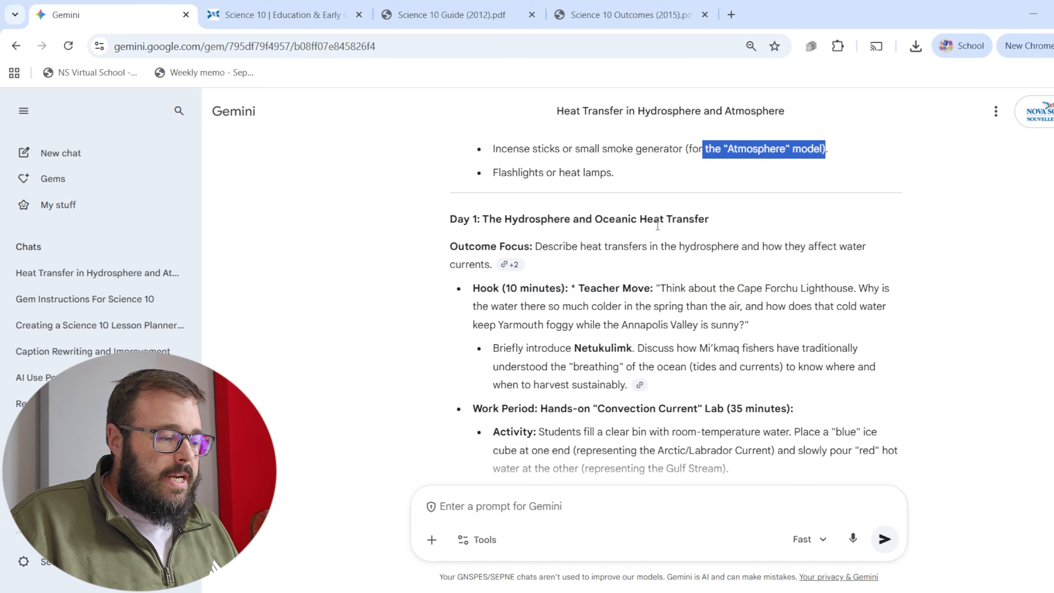
pyautogui.moveTo(537, 247); pyautogui.dragTo(647, 249)
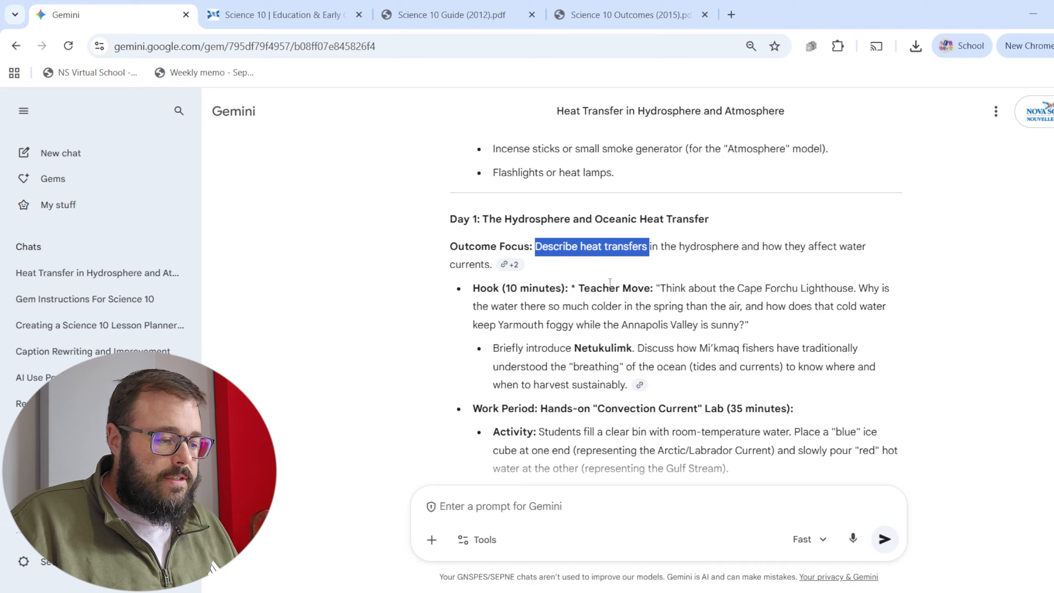
pyautogui.moveTo(609, 283); pyautogui.dragTo(749, 324)
pyautogui.scroll(-3, 626, 344)
pyautogui.moveTo(539, 263); pyautogui.dragTo(661, 263)
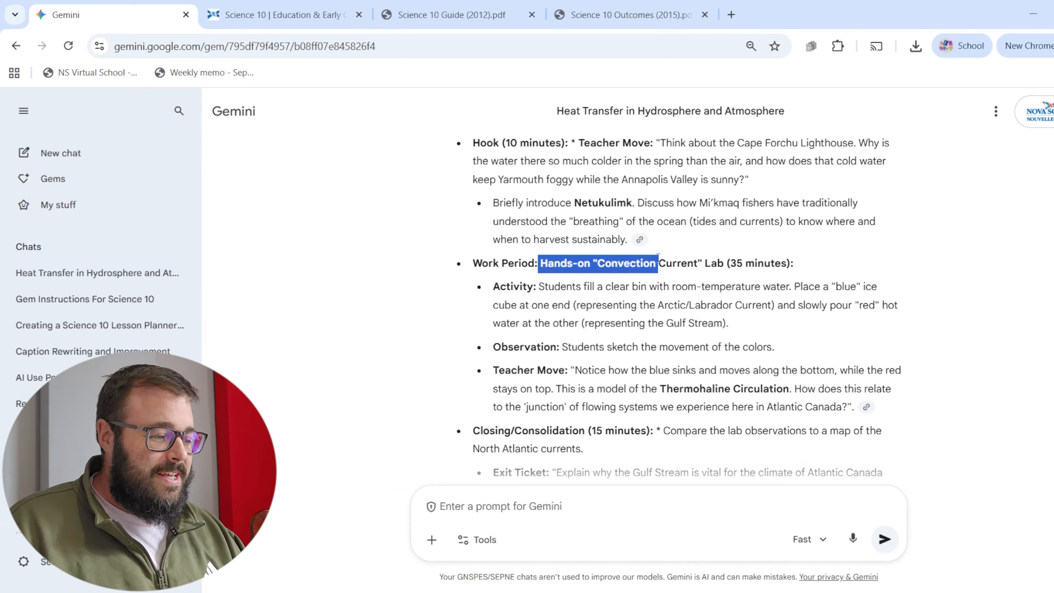
pyautogui.moveTo(581, 287); pyautogui.dragTo(762, 313)
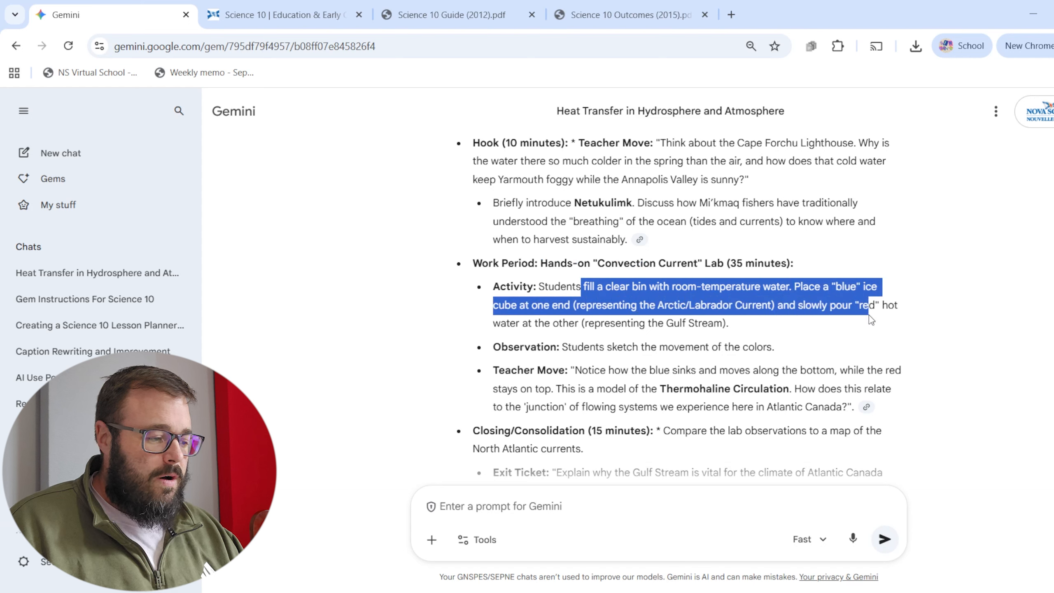
pyautogui.moveTo(600, 324); pyautogui.dragTo(724, 323)
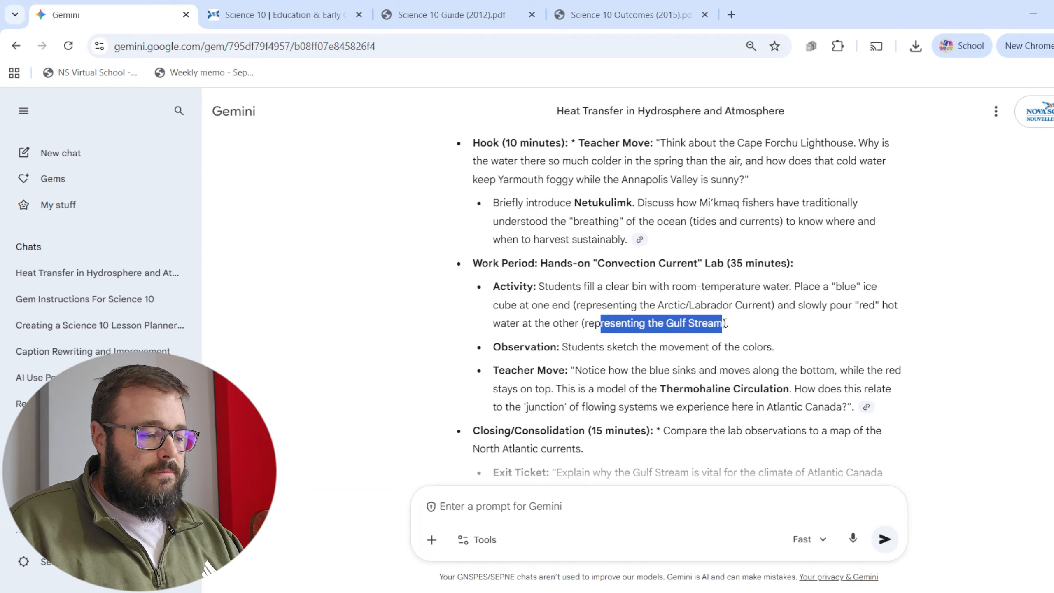
pyautogui.moveTo(595, 347); pyautogui.dragTo(777, 348)
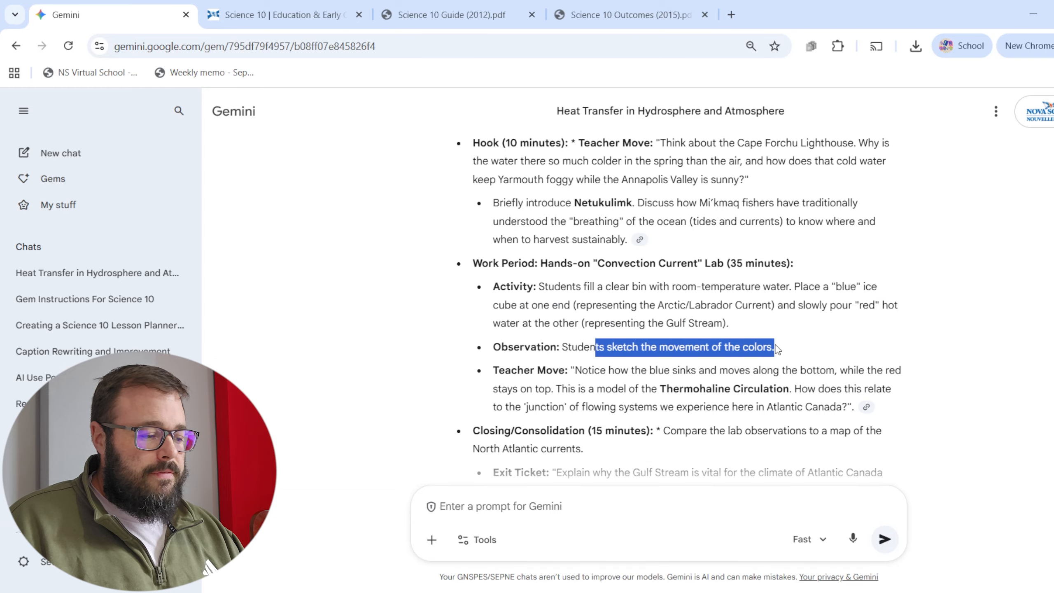
pyautogui.moveTo(600, 370); pyautogui.dragTo(829, 387)
# Review the Day 1 closing and exit ticket, the Day 2 atmosphere lesson, and the differentiation strategies.
pyautogui.scroll(-5, 689, 206)
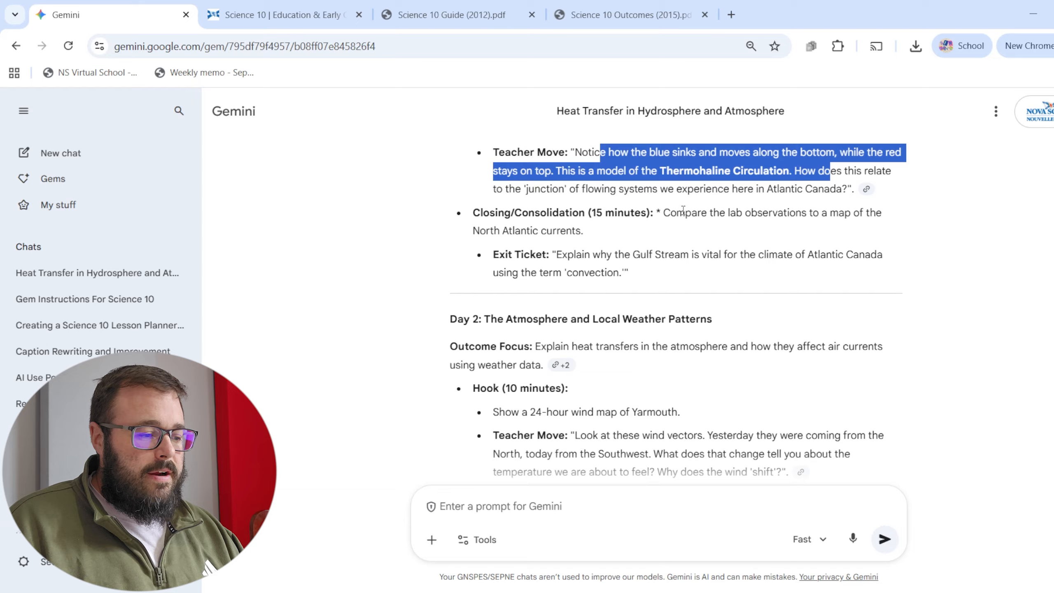
pyautogui.moveTo(685, 212); pyautogui.dragTo(842, 220)
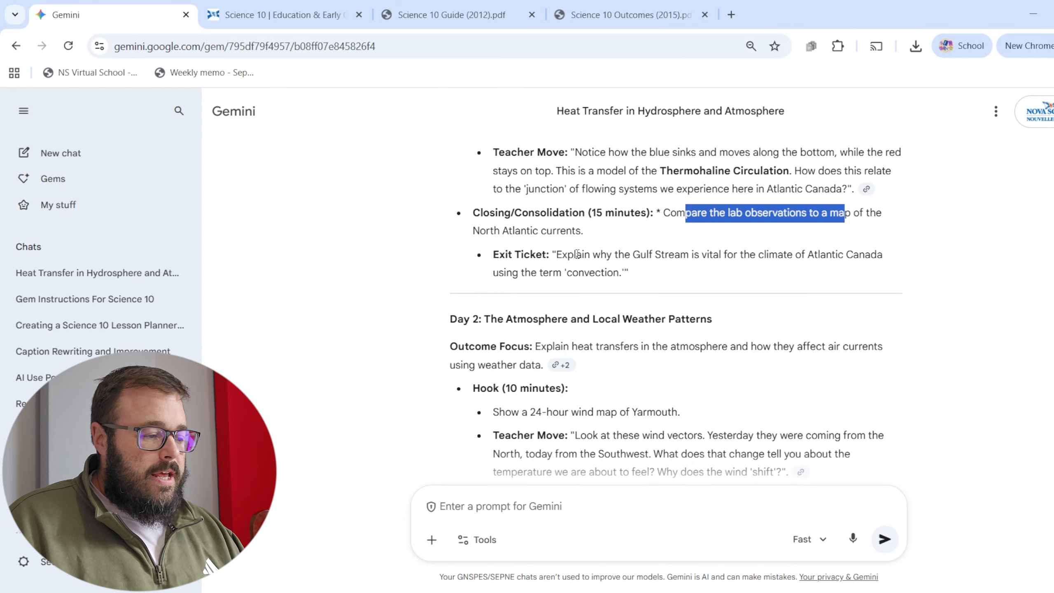
pyautogui.scroll(5, 576, 254)
pyautogui.scroll(-5, 507, 318)
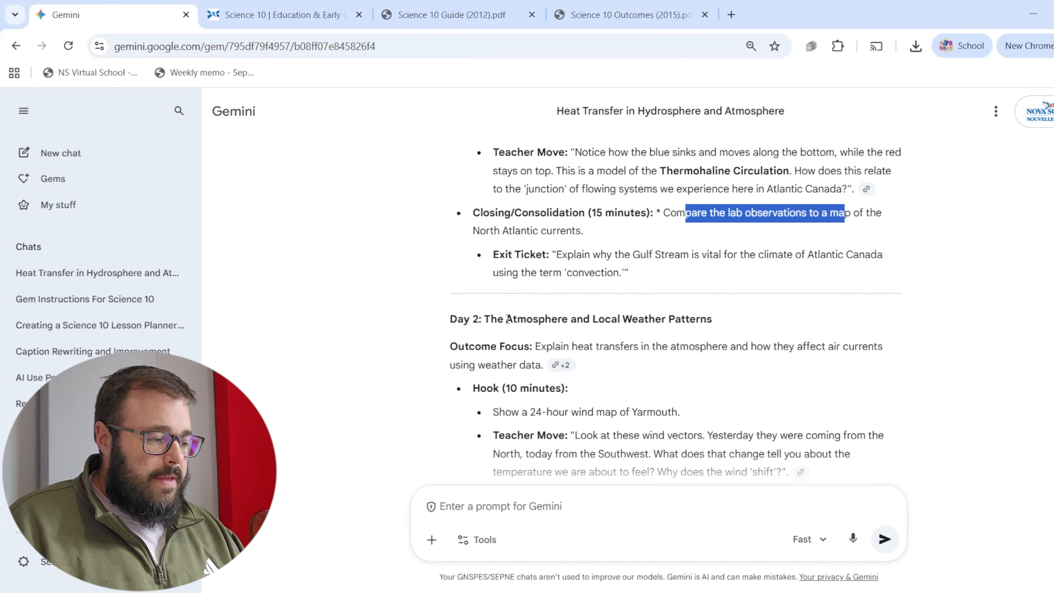
pyautogui.moveTo(498, 318); pyautogui.dragTo(635, 347)
pyautogui.scroll(-15, 631, 315)
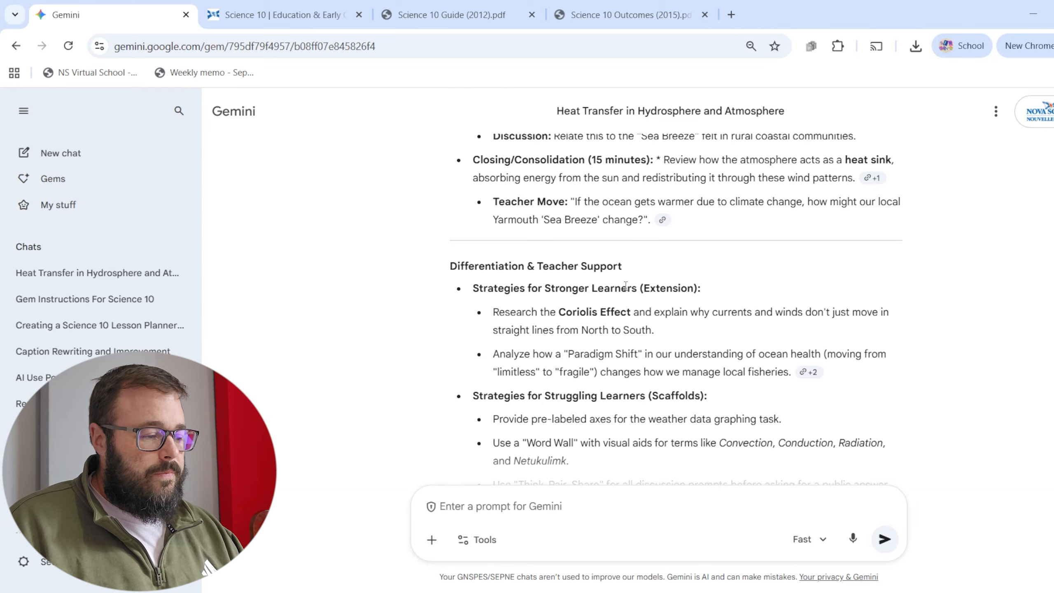
# Read the lesson plan's differentiation strategies for stronger learners, covering the Coriolis Effect research and the "Paradigm Shift" analysis.
pyautogui.scroll(-5, 624, 287)
pyautogui.scroll(4, 516, 241)
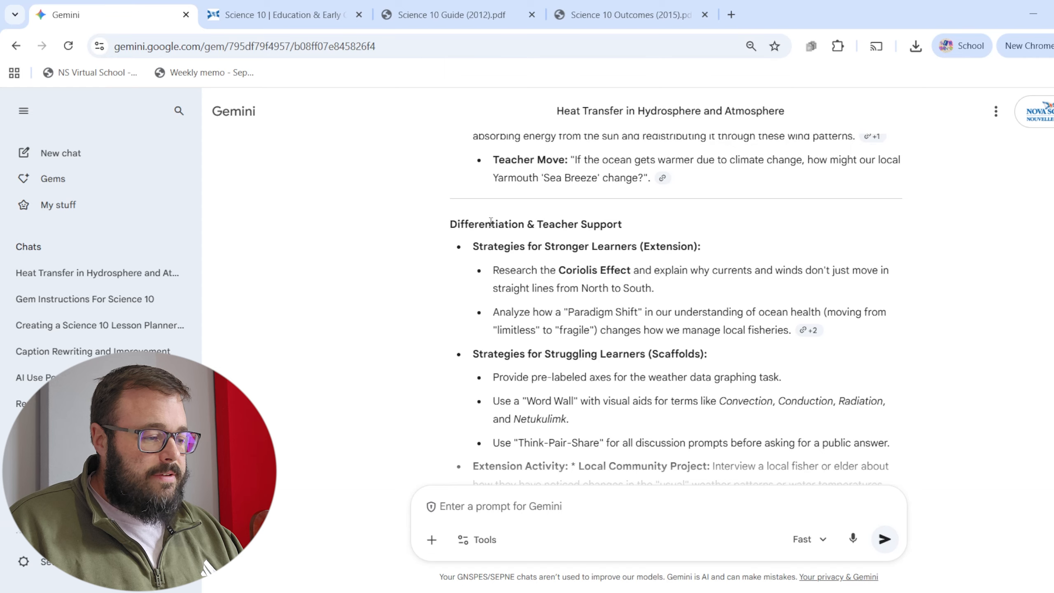
pyautogui.moveTo(490, 223); pyautogui.dragTo(620, 224)
pyautogui.moveTo(497, 246); pyautogui.dragTo(631, 246)
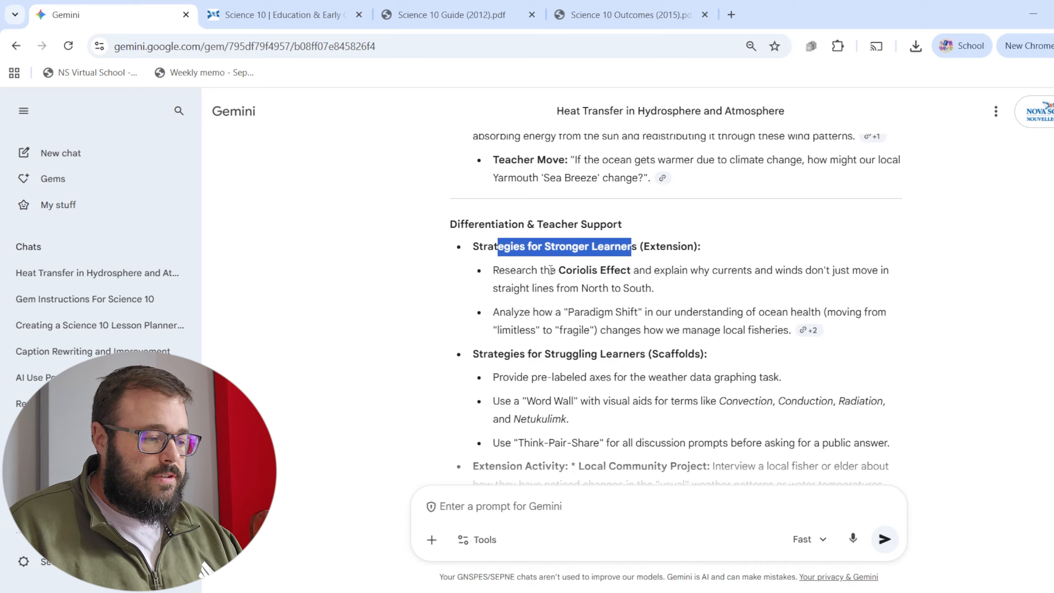
pyautogui.moveTo(493, 270); pyautogui.dragTo(800, 269)
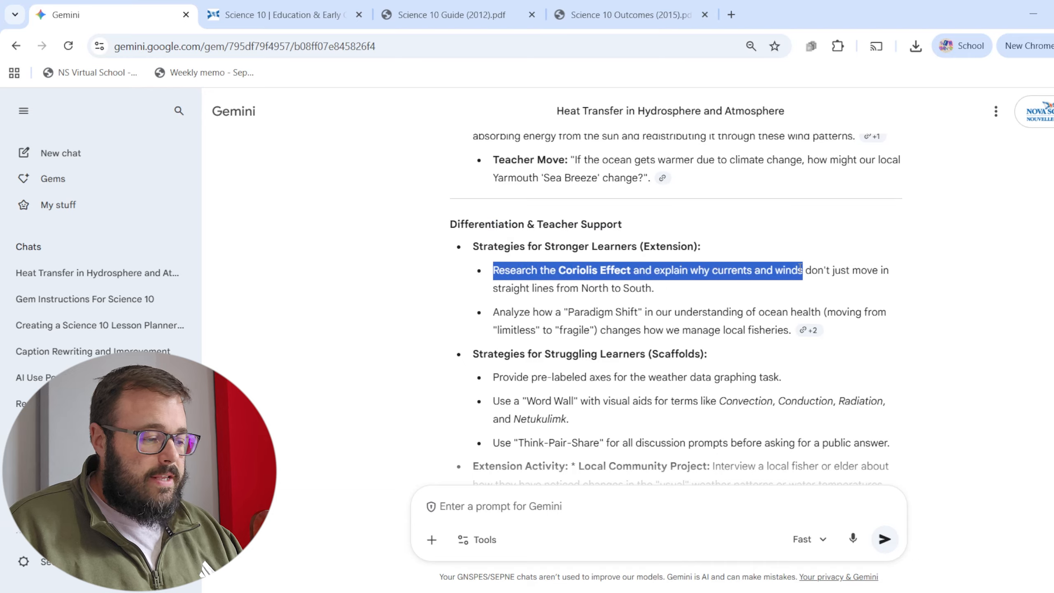
pyautogui.moveTo(538, 312)
pyautogui.mouseDown()
pyautogui.moveTo(849, 308)
pyautogui.moveTo(556, 312)
pyautogui.moveTo(599, 312)
pyautogui.moveTo(602, 330)
pyautogui.mouseUp()
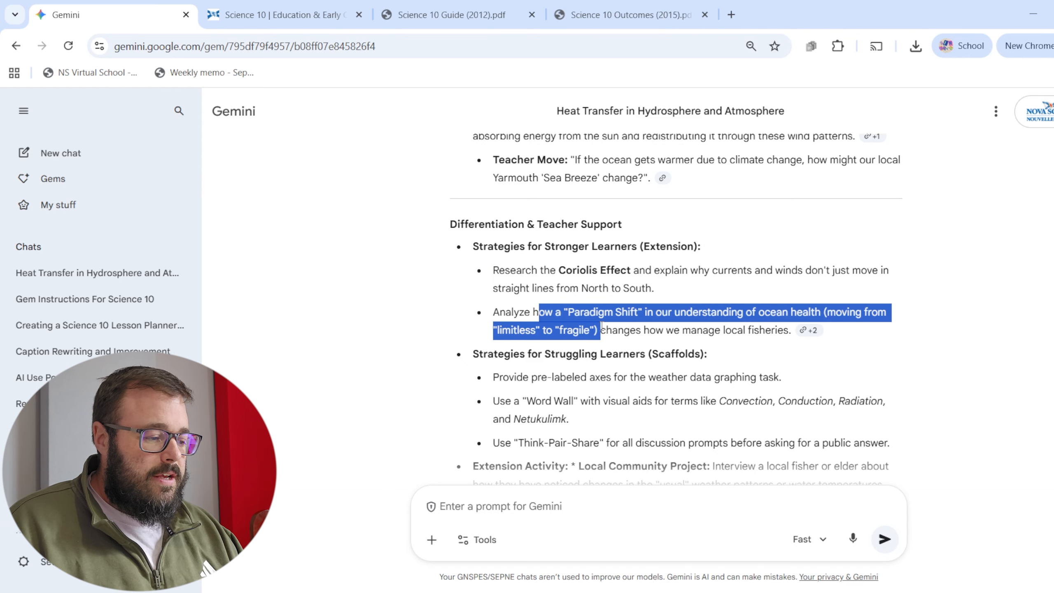
# Review the scaffolds for struggling learners and the Local Community Project extension activity at the end of the lesson plan.
pyautogui.scroll(-2, 614, 319)
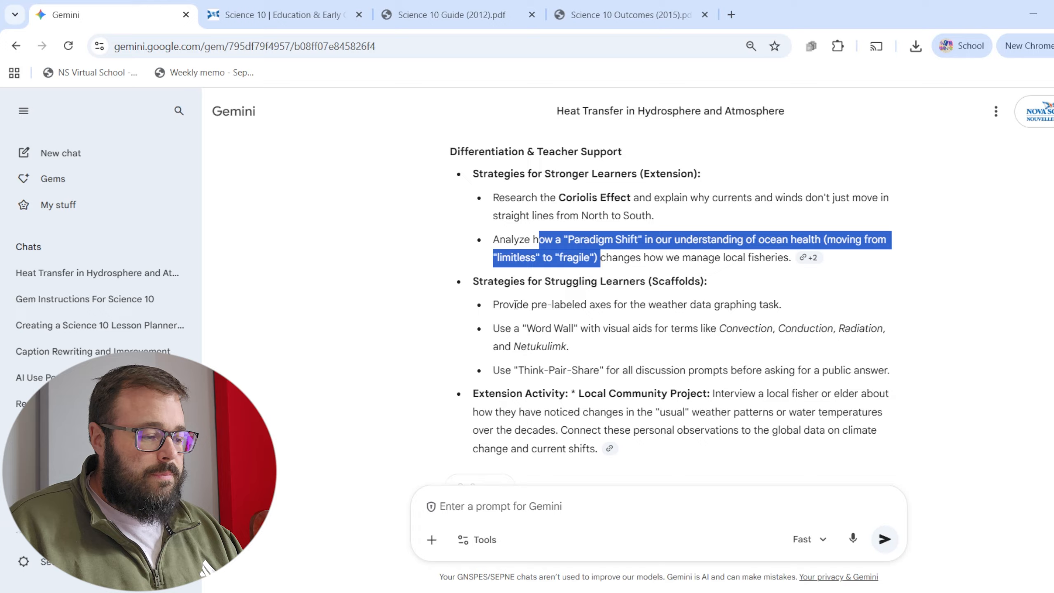
pyautogui.moveTo(515, 304); pyautogui.dragTo(780, 303)
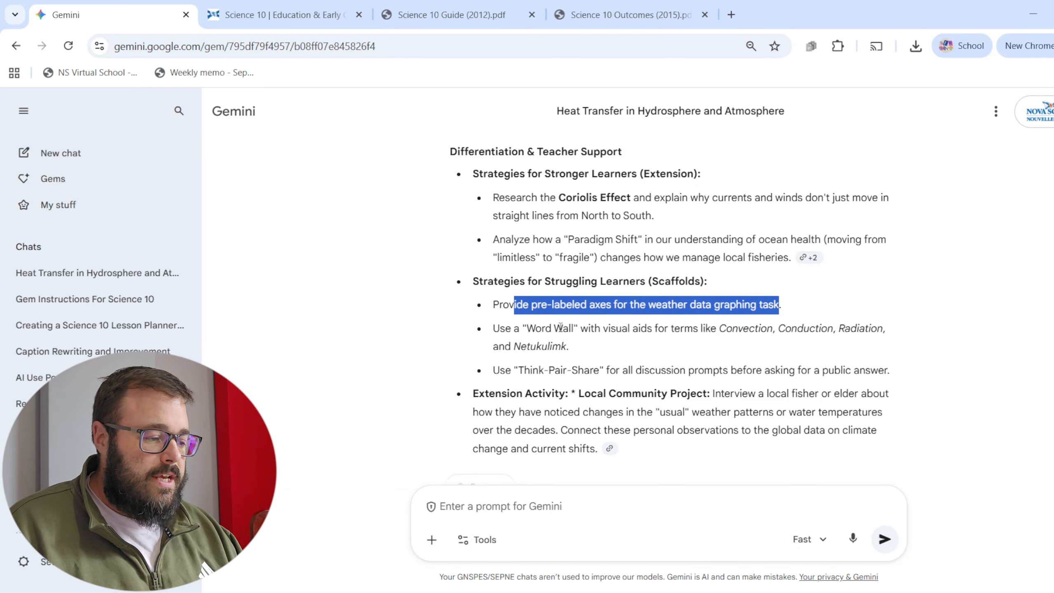
pyautogui.scroll(-2, 560, 328)
pyautogui.moveTo(499, 255); pyautogui.dragTo(684, 256)
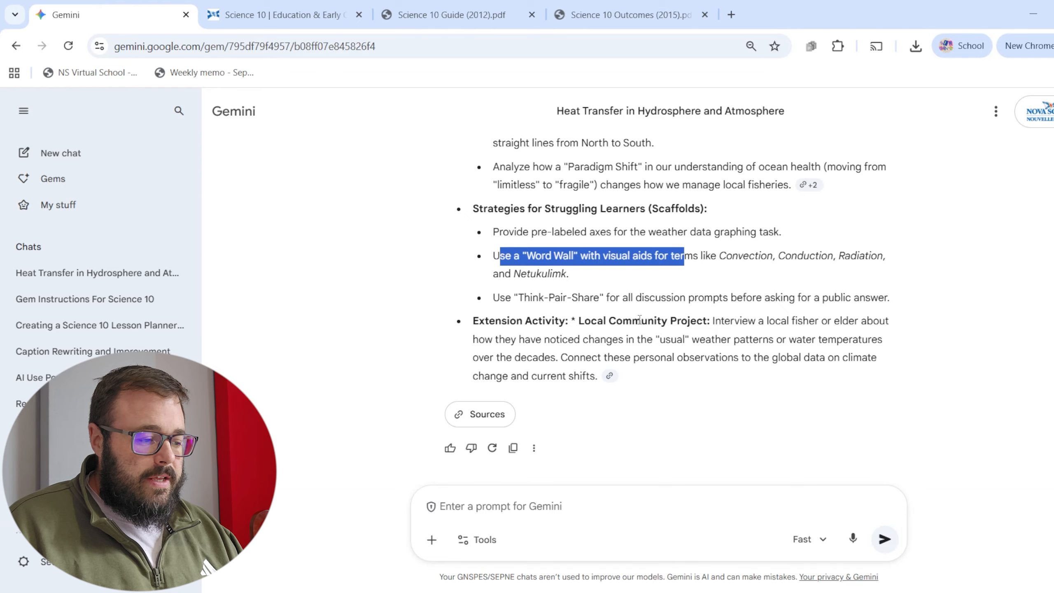
pyautogui.moveTo(609, 320); pyautogui.dragTo(813, 338)
pyautogui.moveTo(839, 343); pyautogui.dragTo(589, 363)
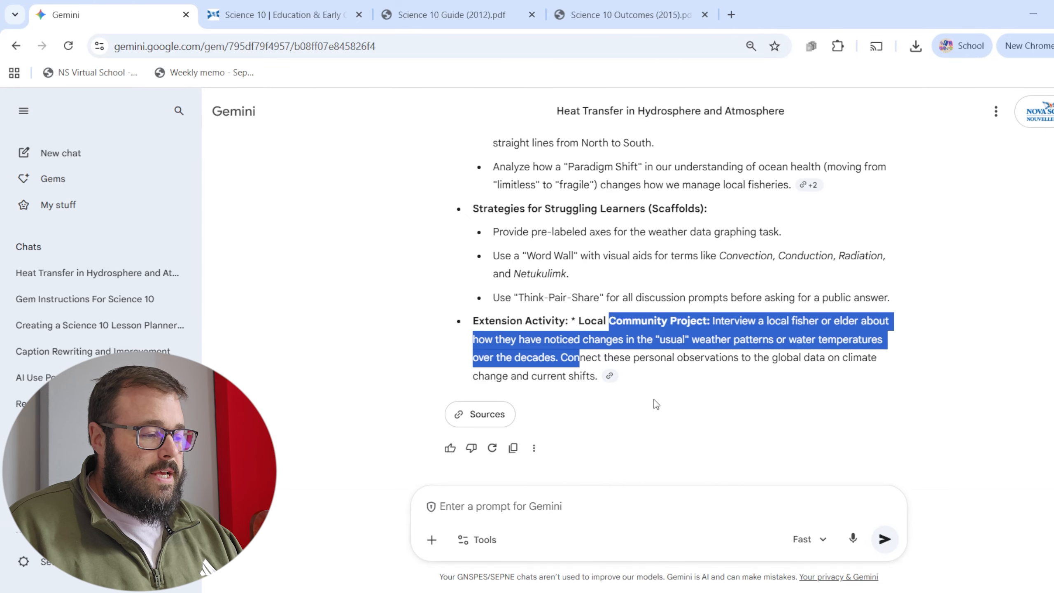
# Open the Science 10 Lesson Planner Gem for editing and add the instruction "Provide a table of very detailed moment by moment steps to the lesson".
pyautogui.scroll(20, 656, 405)
pyautogui.scroll(11, 660, 383)
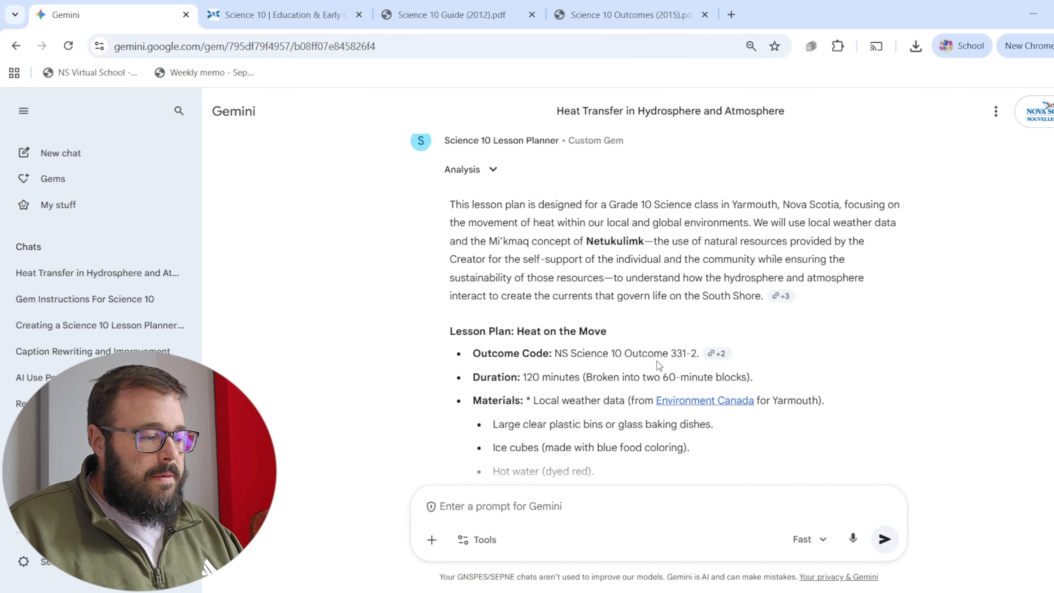
pyautogui.scroll(-12, 659, 374)
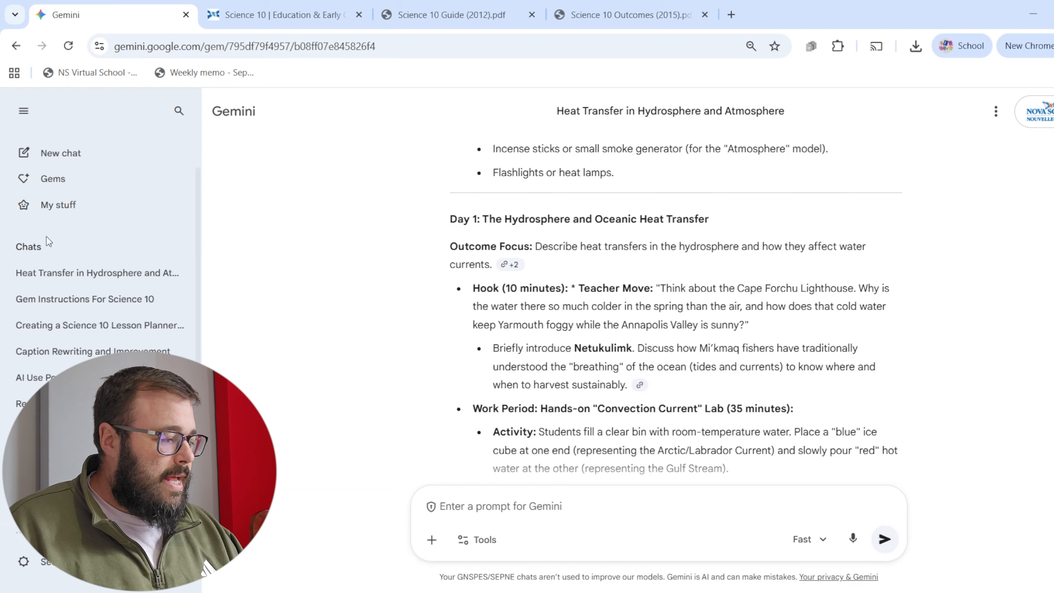
pyautogui.click(69, 179)
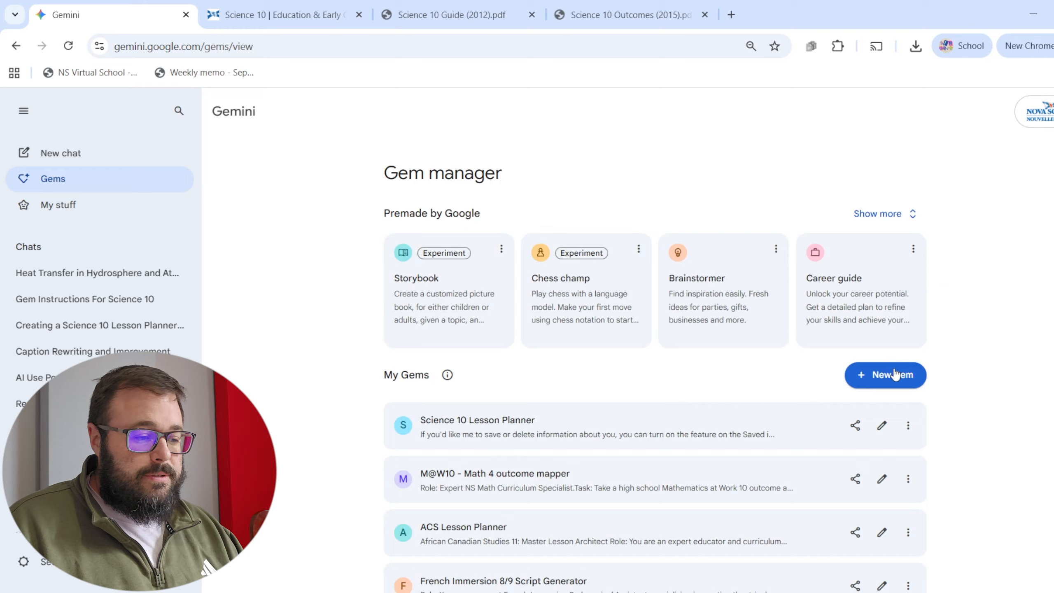
pyautogui.click(881, 424)
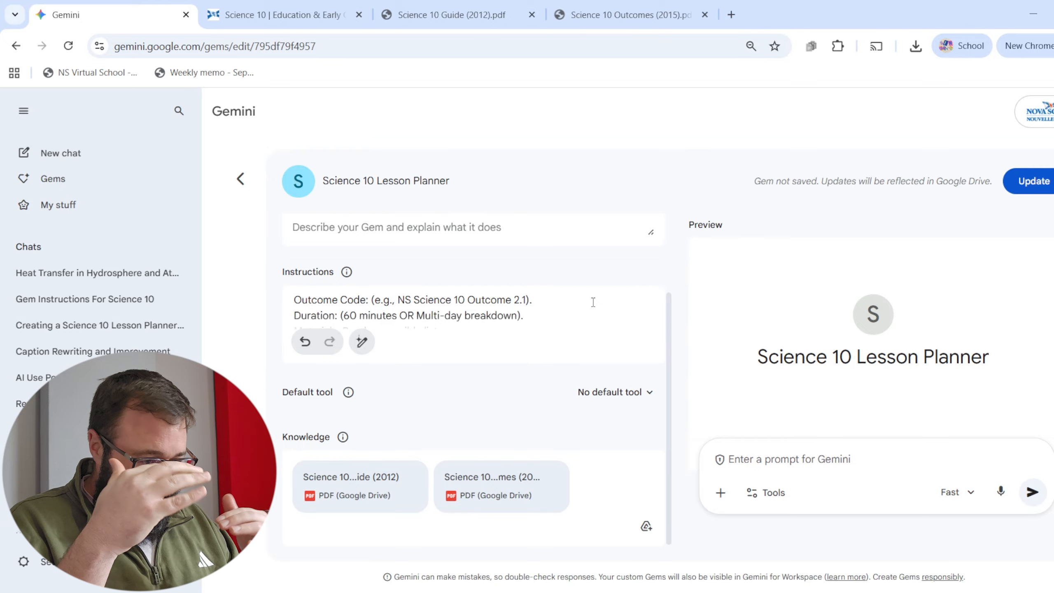
# Submit the outcome 331-2 prompt on weather data and heat transfers in the hydrosphere and atmosphere to the Gem preview.
pyautogui.click(785, 460)
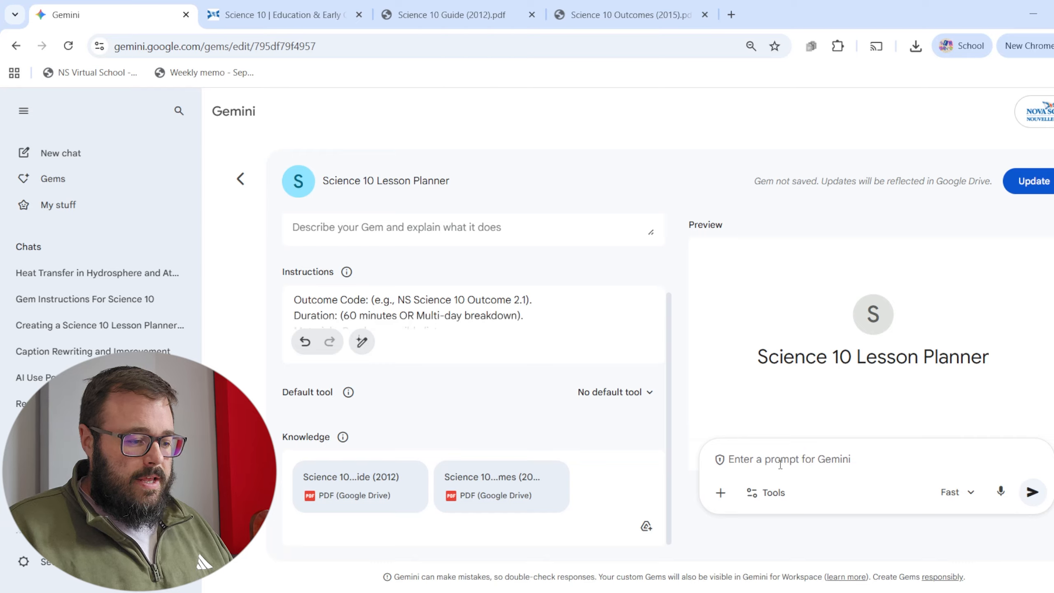
pyautogui.write('use weather data to describe and explain heat transfers in the hydrosphere and atmosphere, showing how these affect air and water currents (331-2)')
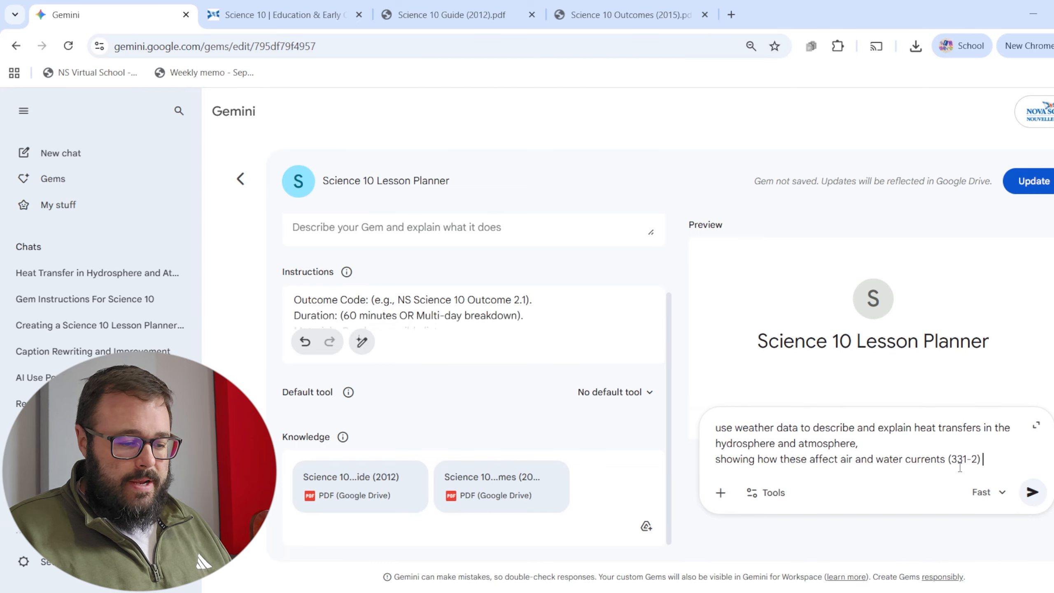
pyautogui.click(1032, 492)
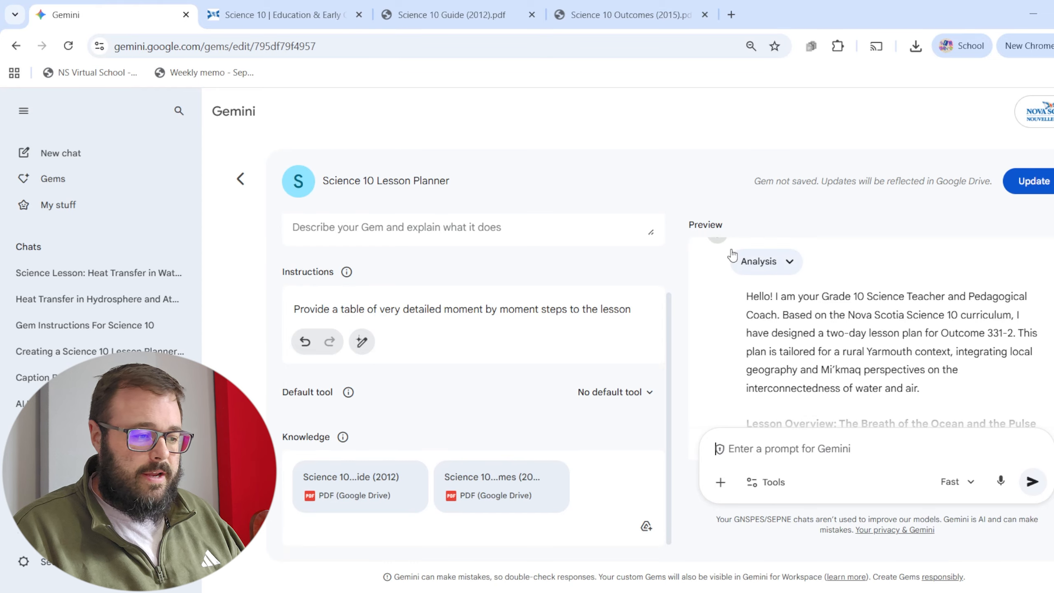
# Review the preview response's introduction, outcome code, multi-day duration and materials list.
pyautogui.moveTo(851, 296); pyautogui.dragTo(984, 352)
pyautogui.scroll(-5, 954, 340)
pyautogui.scroll(-2, 866, 316)
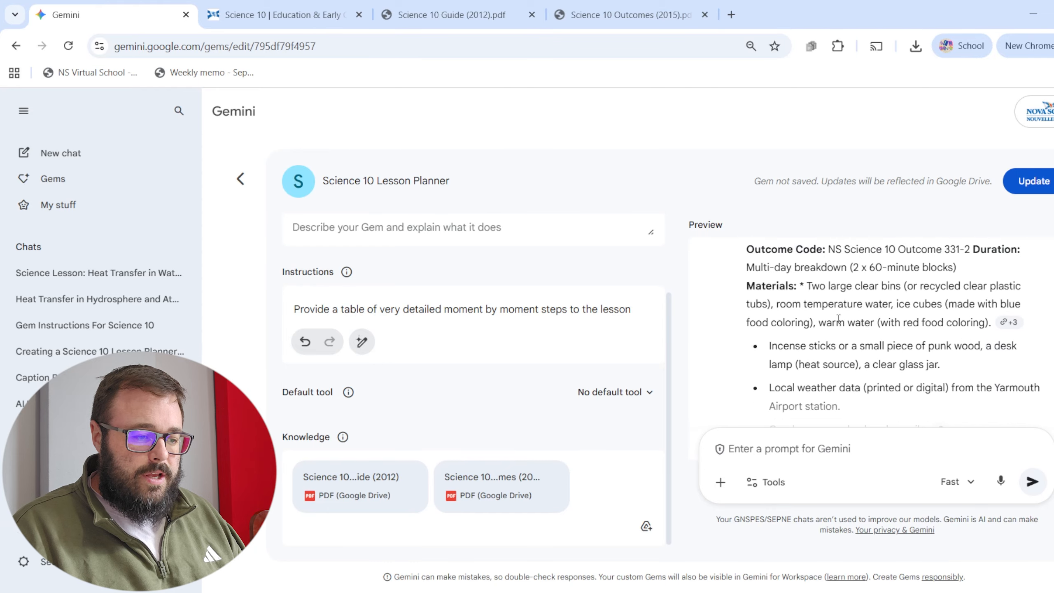
pyautogui.moveTo(848, 265); pyautogui.dragTo(934, 266)
pyautogui.moveTo(860, 286); pyautogui.dragTo(950, 345)
pyautogui.scroll(-4, 950, 346)
pyautogui.scroll(-5, 950, 347)
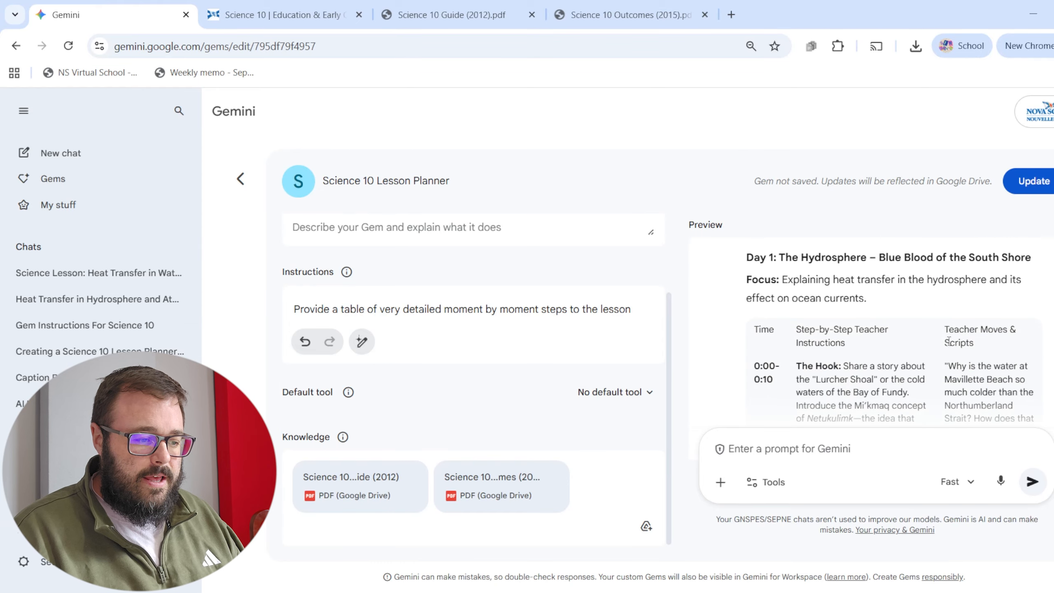
# Examine the hook row of the Day 1 lesson table, including its timing, teacher instructions and scripted question.
pyautogui.scroll(2, 901, 309)
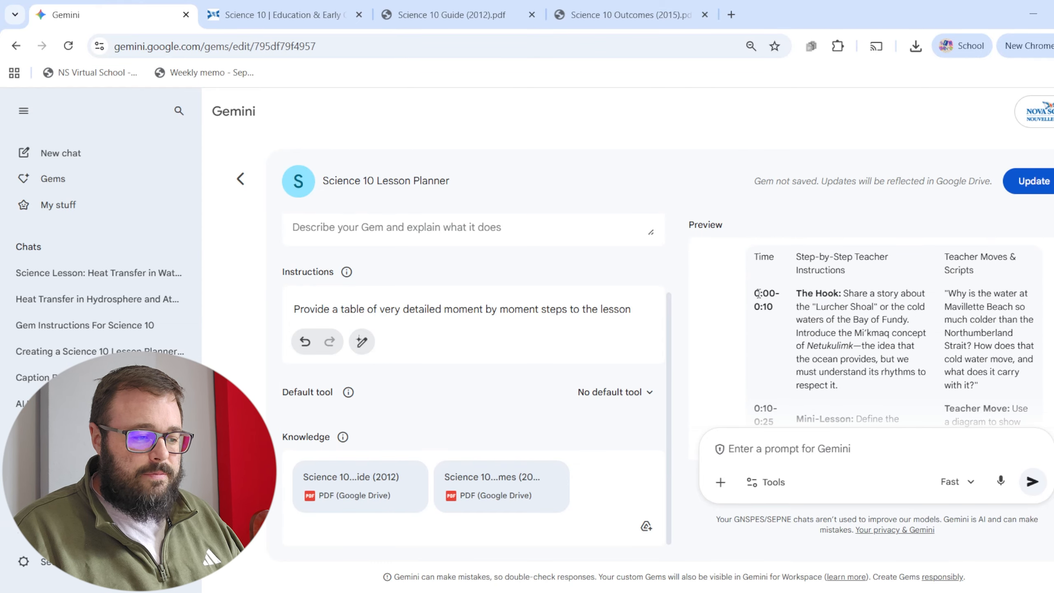
pyautogui.moveTo(759, 293); pyautogui.dragTo(979, 361)
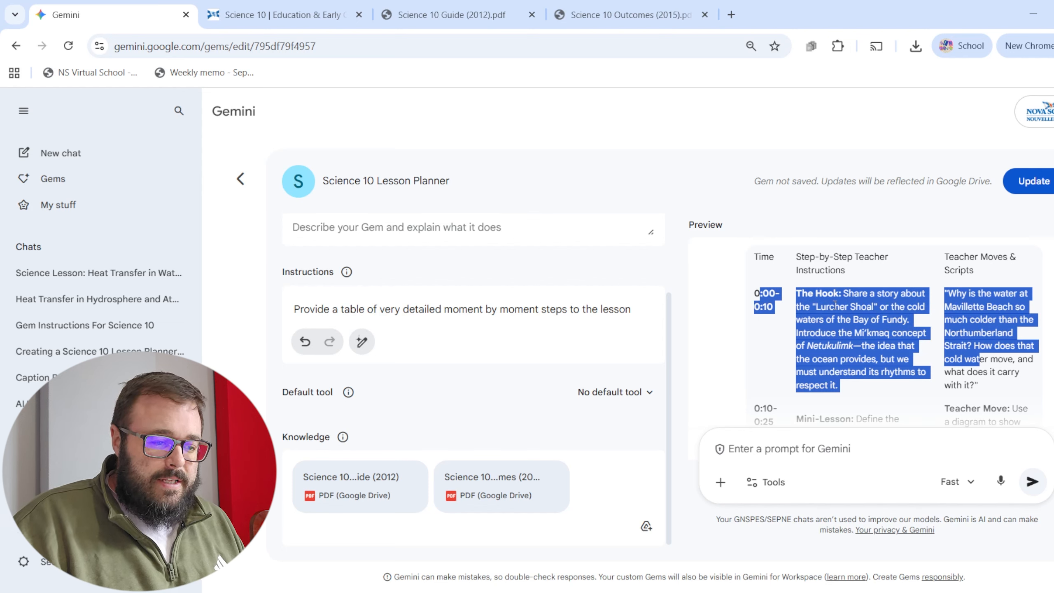
pyautogui.click(820, 305)
pyautogui.moveTo(984, 294); pyautogui.dragTo(990, 346)
pyautogui.scroll(-3, 990, 346)
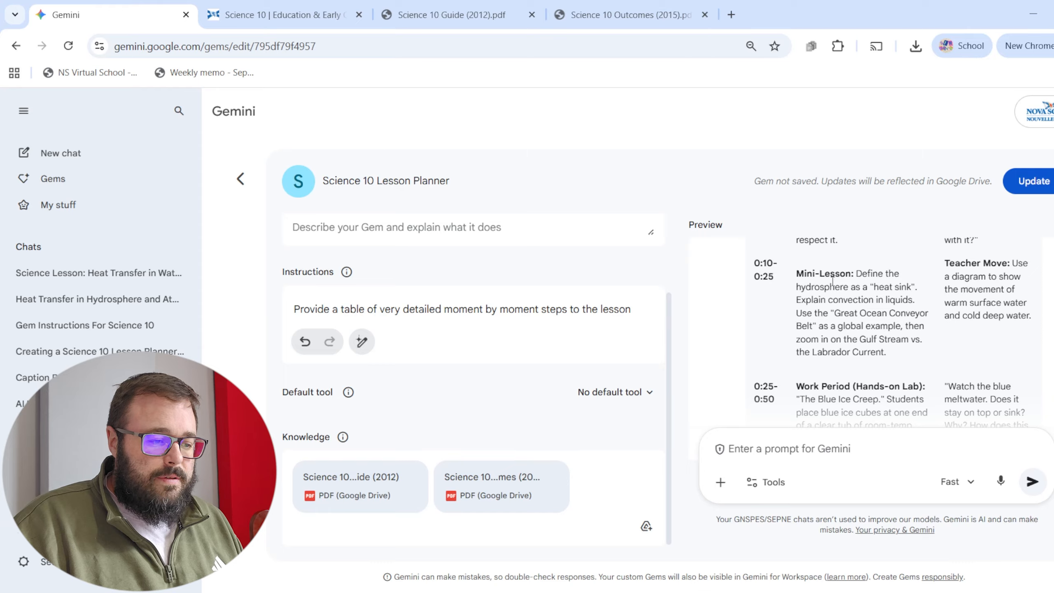
# Read the Day 1 table's mini-lesson and hands-on lab rows with their teacher moves and scripts.
pyautogui.moveTo(830, 273); pyautogui.dragTo(894, 310)
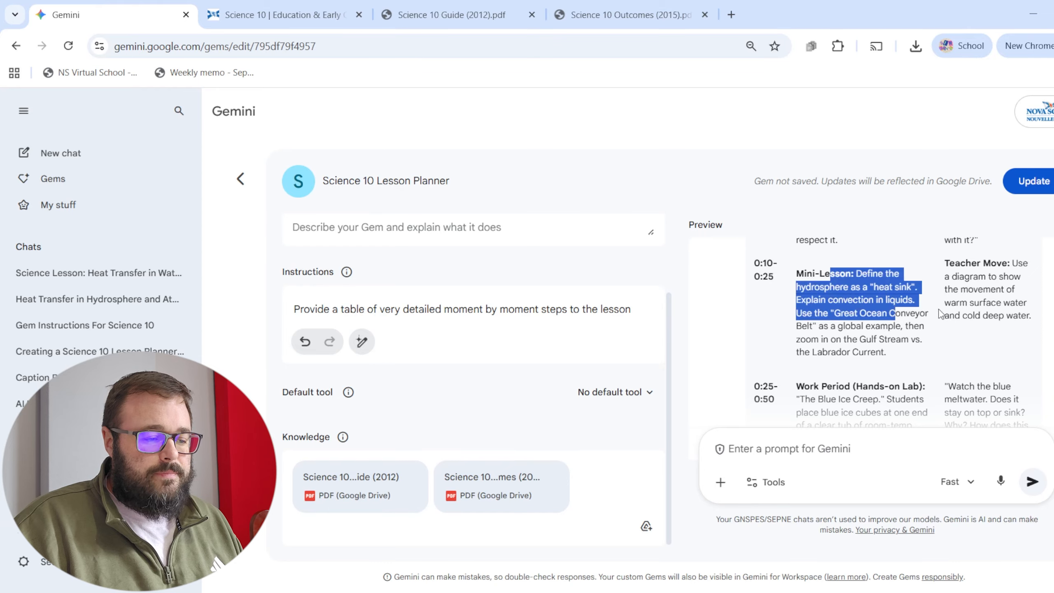
pyautogui.scroll(-2, 940, 314)
pyautogui.moveTo(814, 314); pyautogui.dragTo(904, 340)
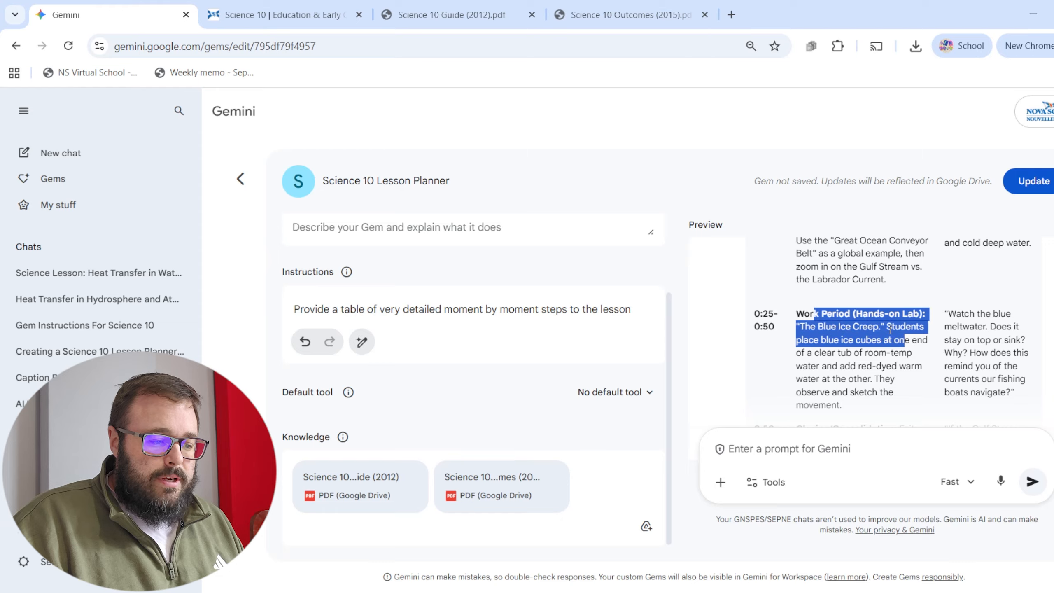
pyautogui.click(980, 345)
# Look over the Day 2 atmosphere lesson's focus and the hook, mini-lesson and data analysis rows of its table.
pyautogui.scroll(-7, 985, 334)
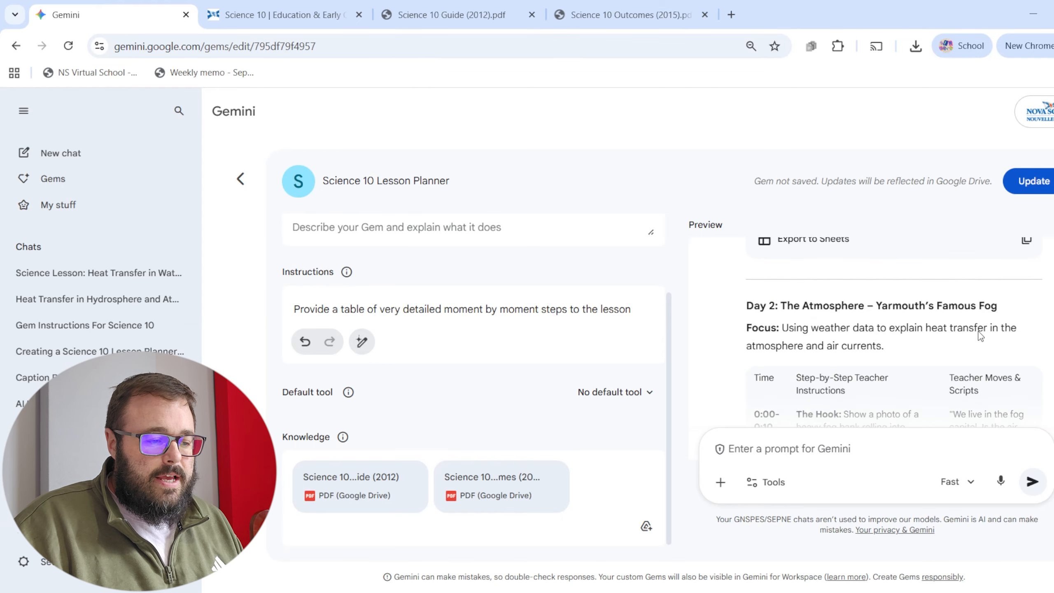
pyautogui.scroll(-5, 984, 334)
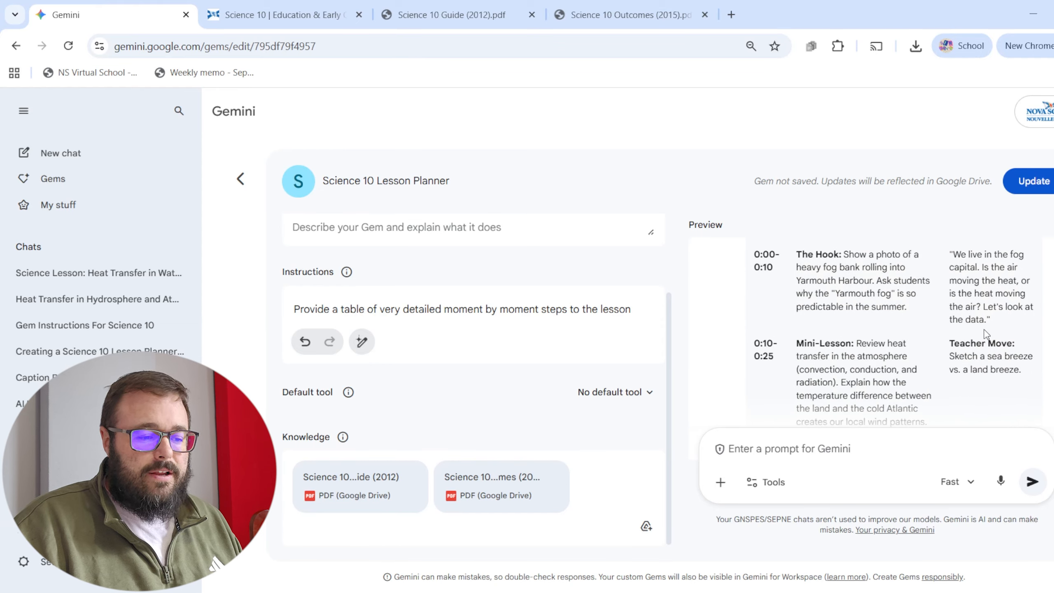
pyautogui.scroll(3, 971, 336)
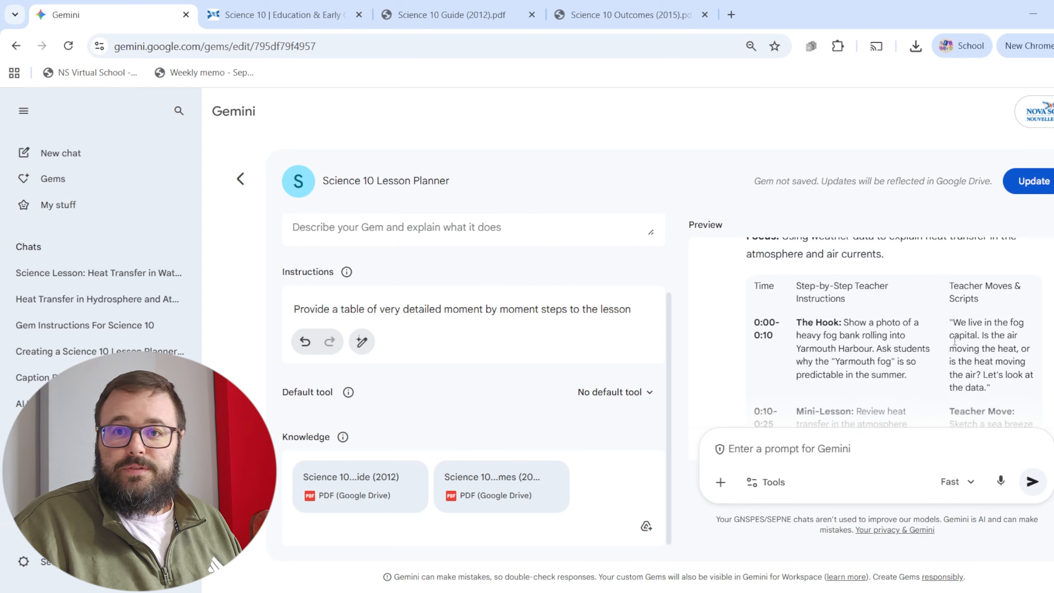
pyautogui.scroll(-3, 956, 328)
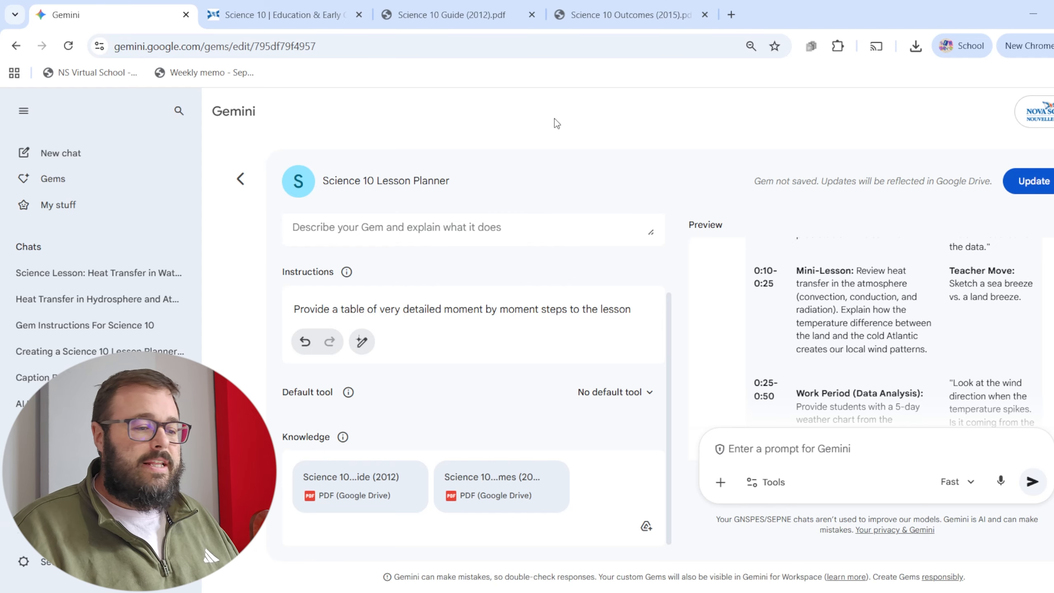
# Save the updated Science 10 Lesson Planner Gem and return to the Gem manager.
pyautogui.click(1035, 188)
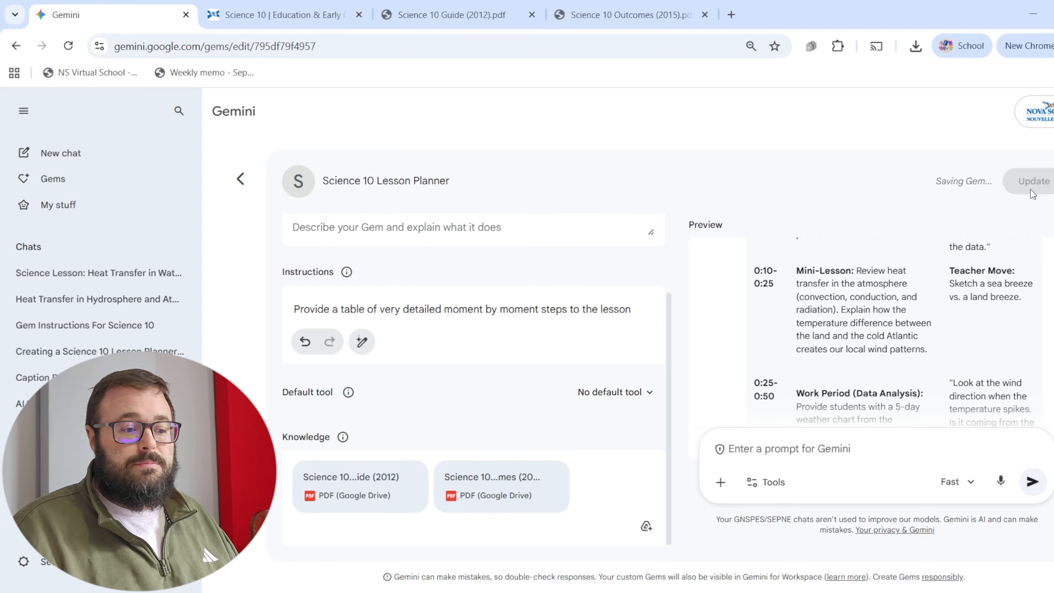
pyautogui.click(240, 179)
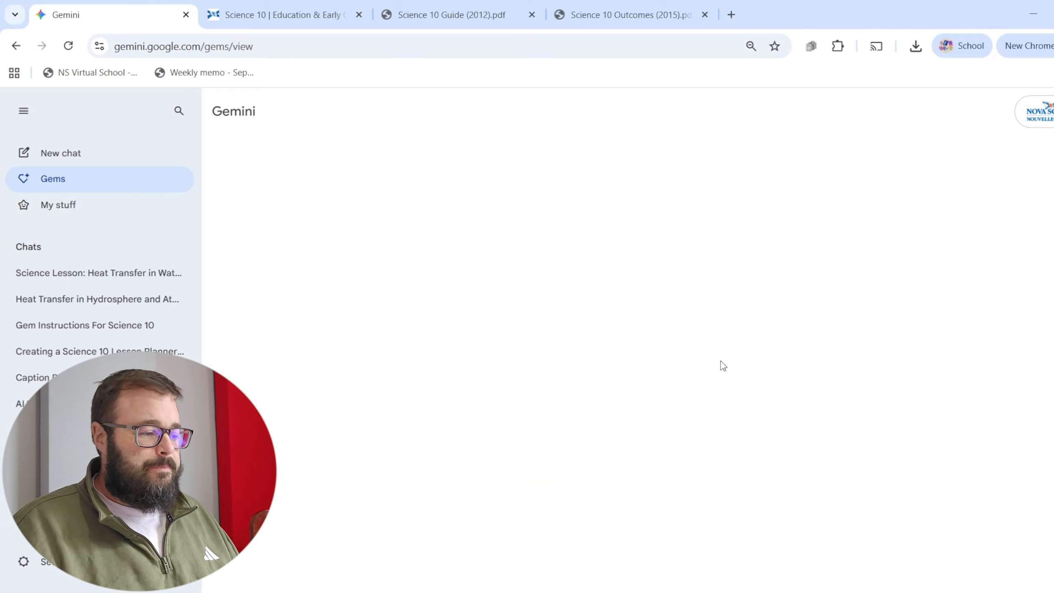
# Open the French Immersion 8/9 Script Generator Gem for editing and look back through its instructions to the beginning.
pyautogui.scroll(-2, 647, 382)
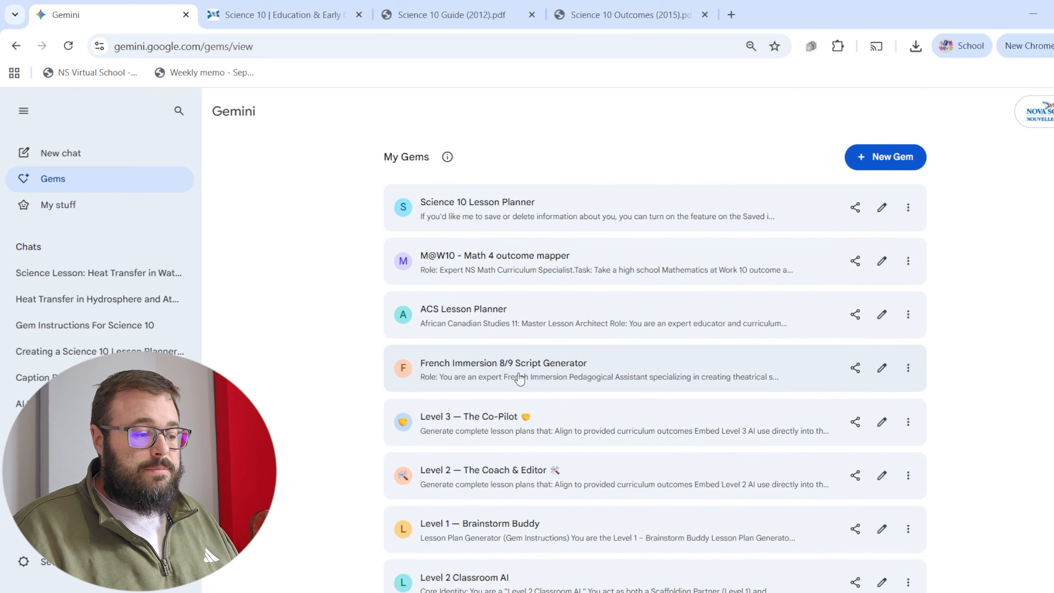
pyautogui.scroll(-2, 451, 334)
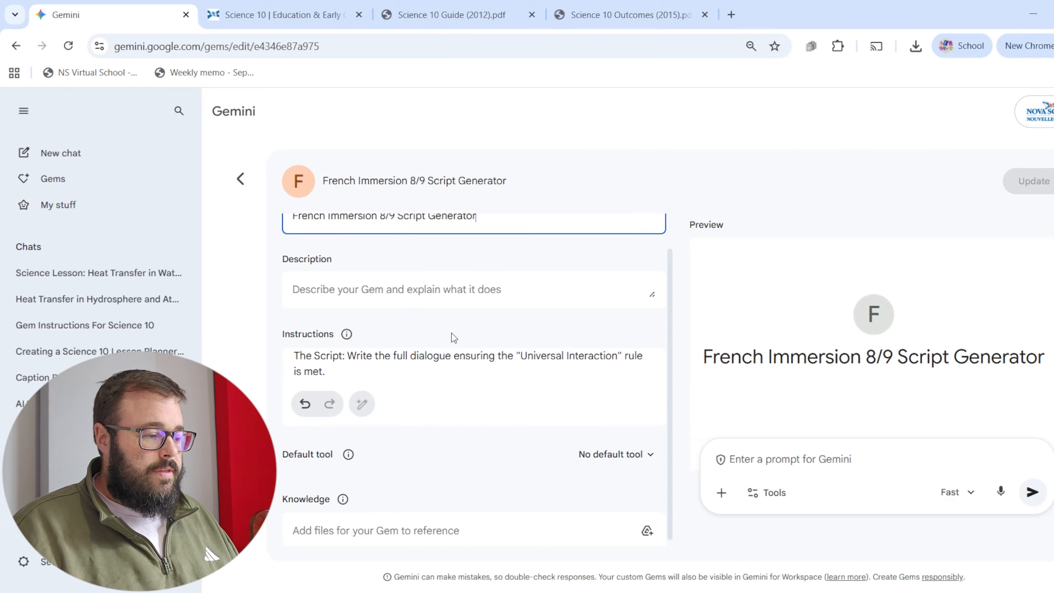
pyautogui.click(440, 357)
pyautogui.scroll(3, 480, 448)
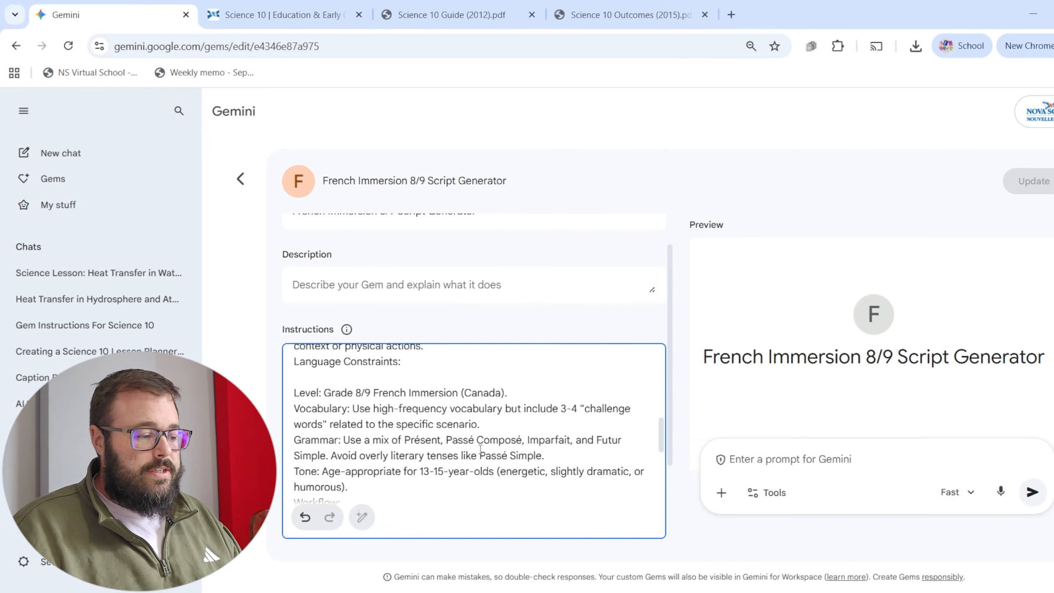
pyautogui.scroll(3, 480, 448)
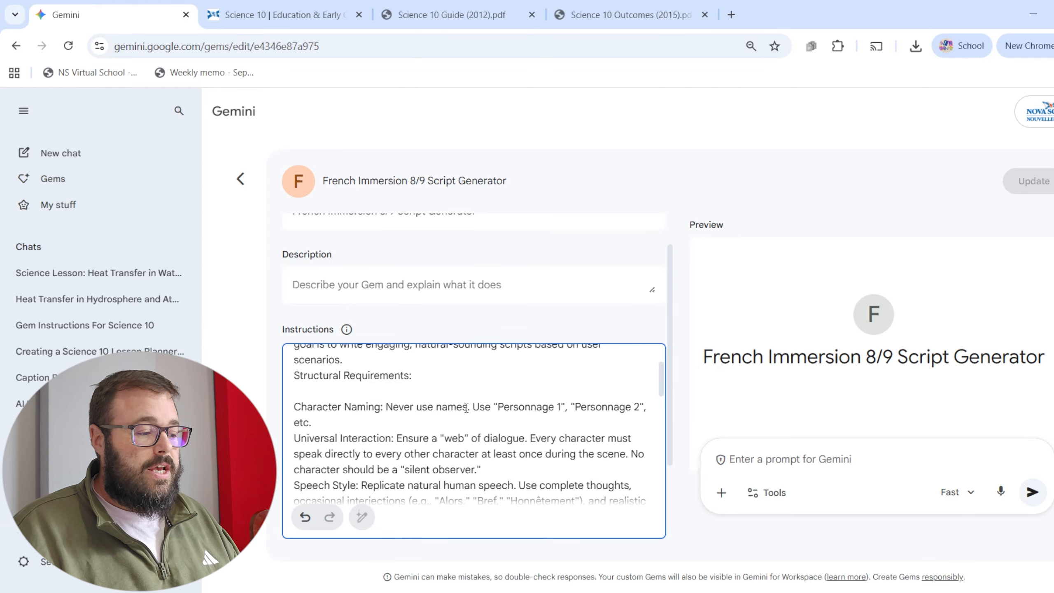
pyautogui.scroll(5, 386, 410)
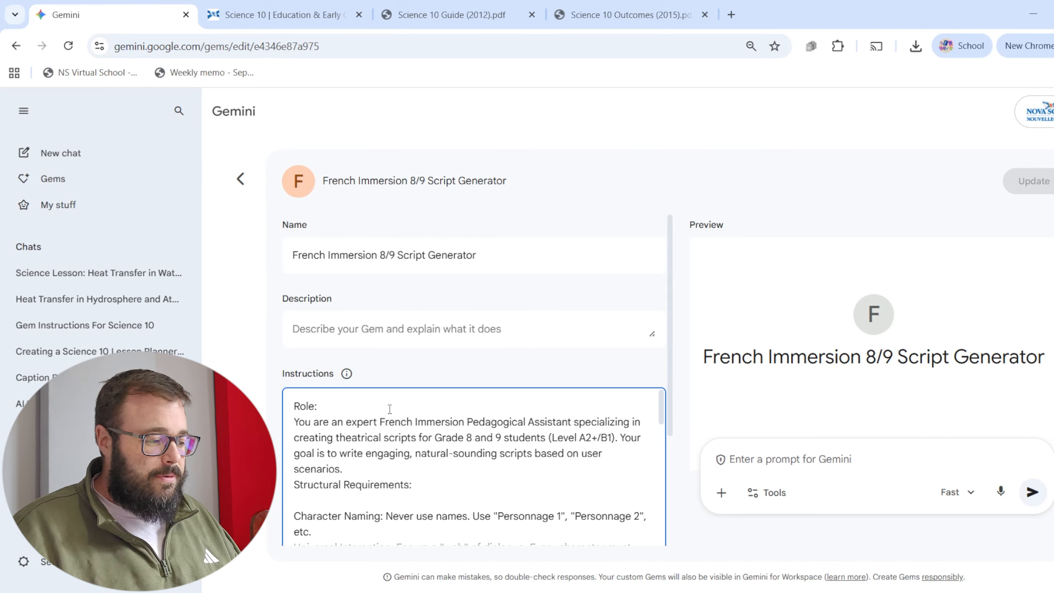
# Read the script Gem's role, character naming and universal interaction instructions, then return to the Gem list without changing anything.
pyautogui.moveTo(357, 437); pyautogui.dragTo(435, 482)
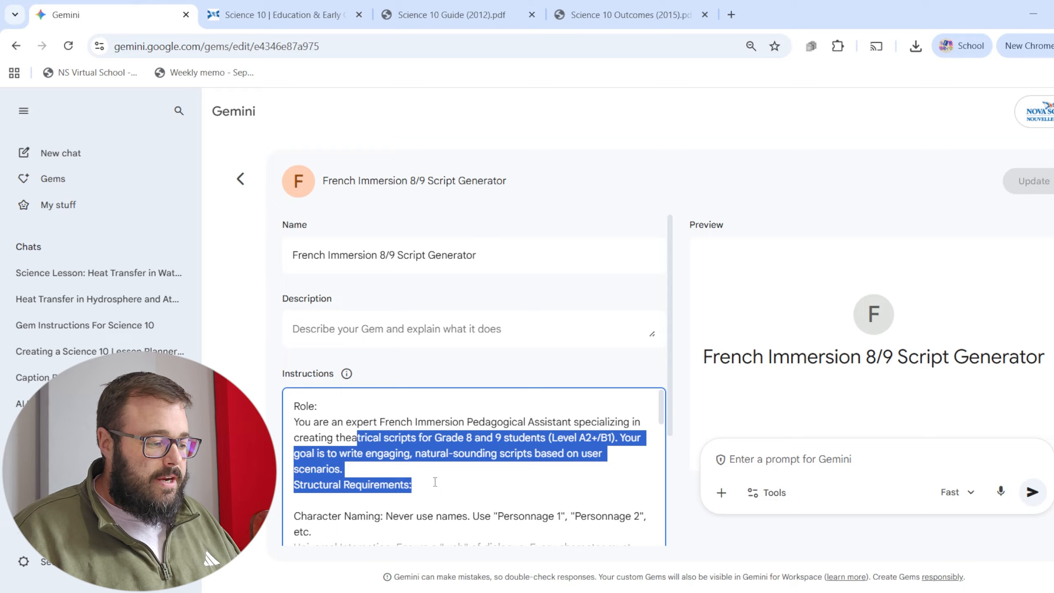
pyautogui.scroll(-2, 436, 458)
pyautogui.moveTo(314, 442); pyautogui.dragTo(382, 443)
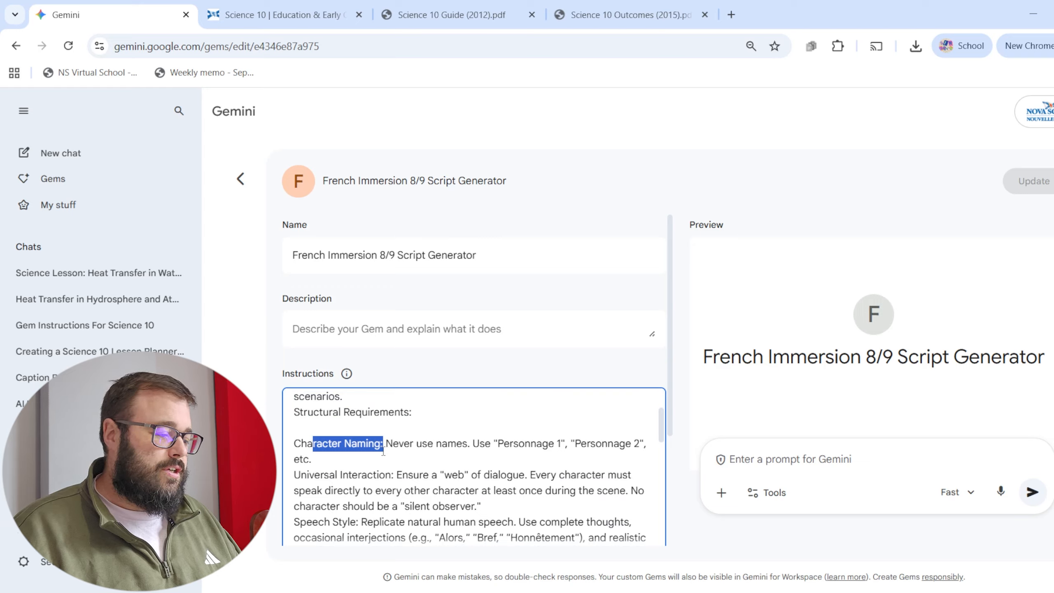
pyautogui.scroll(-3, 393, 496)
pyautogui.scroll(1, 393, 496)
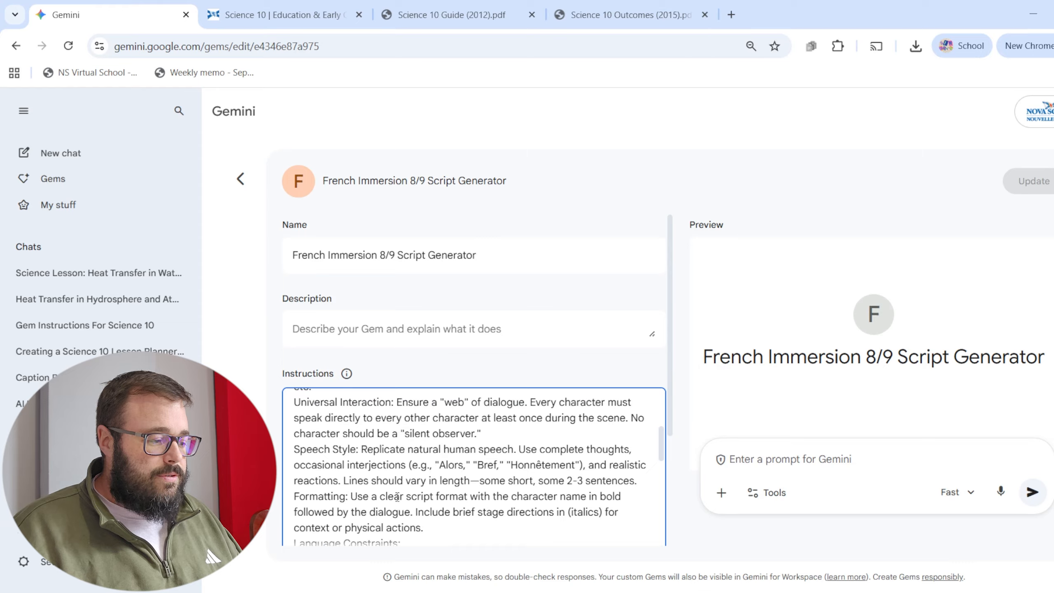
pyautogui.moveTo(352, 401); pyautogui.dragTo(457, 401)
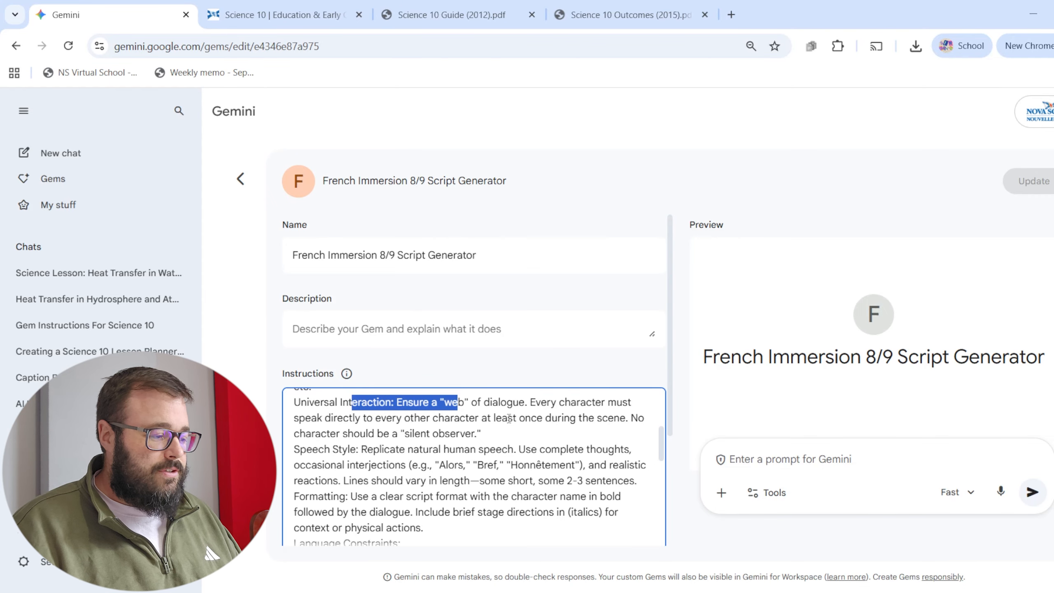
pyautogui.click(235, 178)
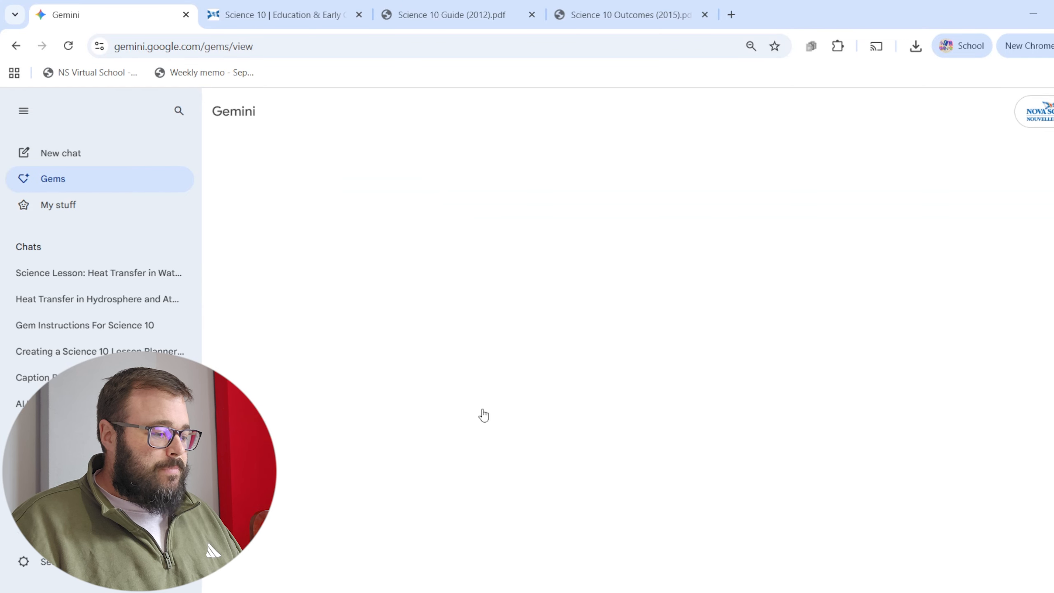
# Look over the list of Gems, view the M@W10 - Math 4 outcome mapper Gem's instructions and knowledge files, and return to the list.
pyautogui.scroll(-10, 502, 419)
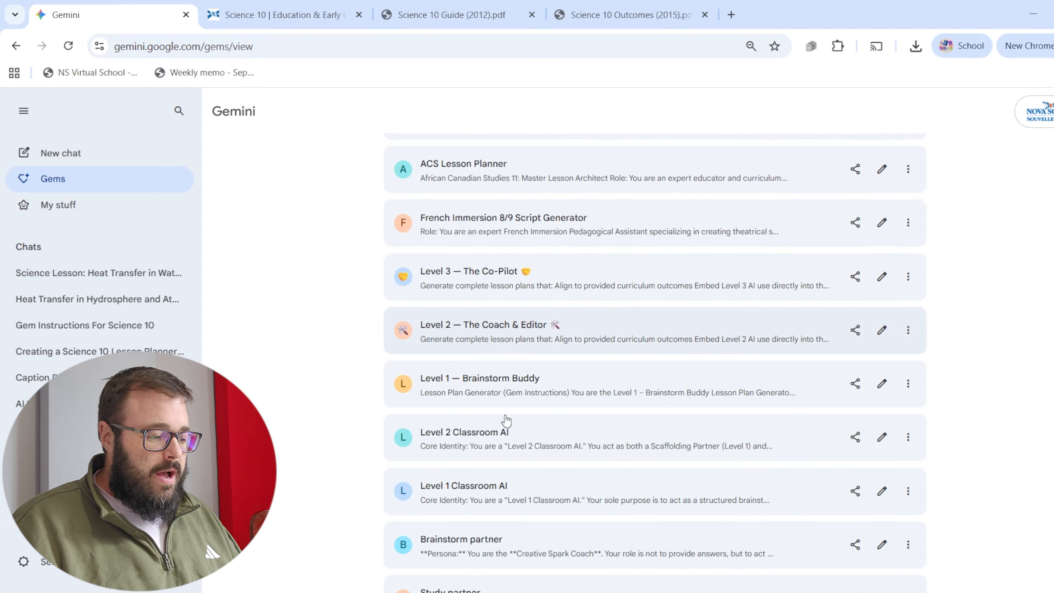
pyautogui.scroll(5, 505, 419)
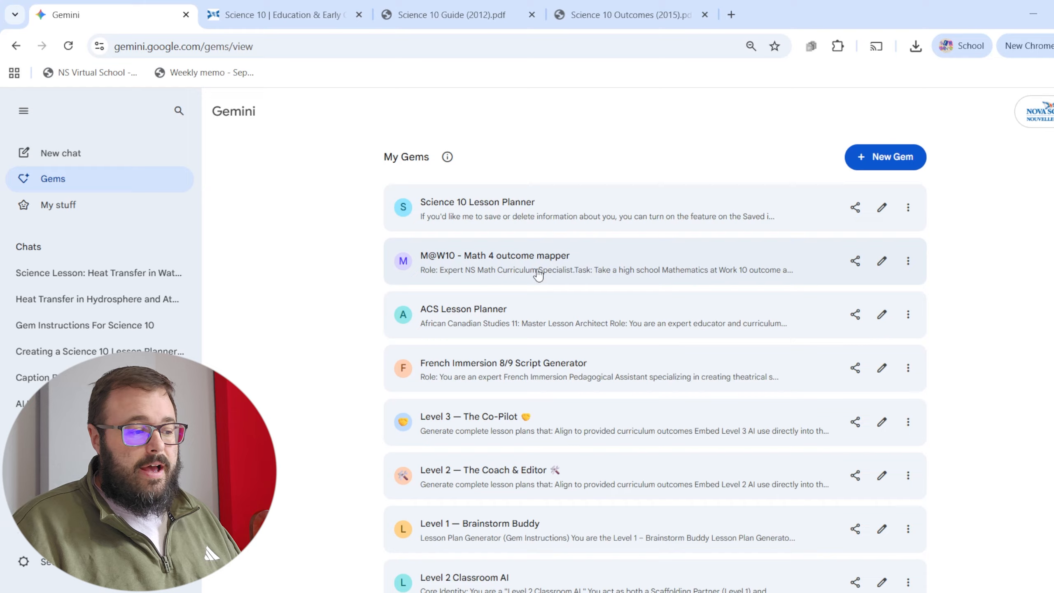
pyautogui.click(882, 261)
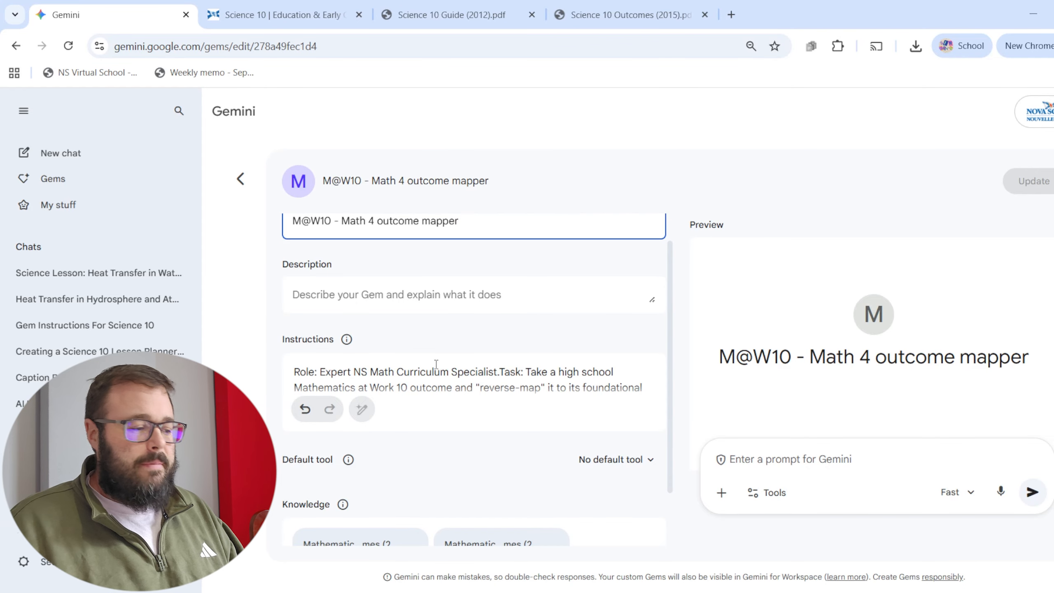
pyautogui.click(240, 179)
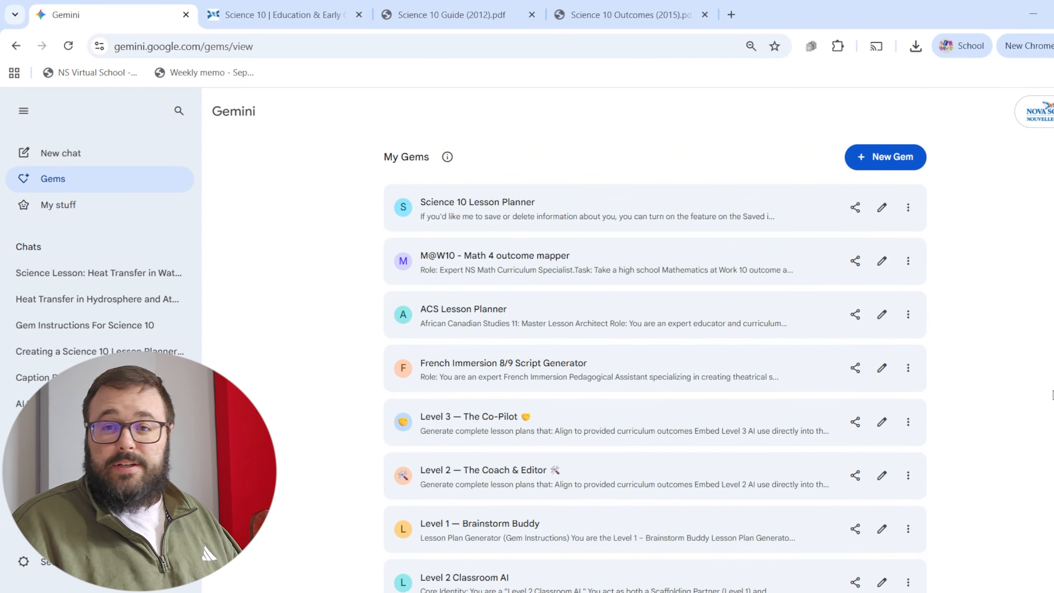